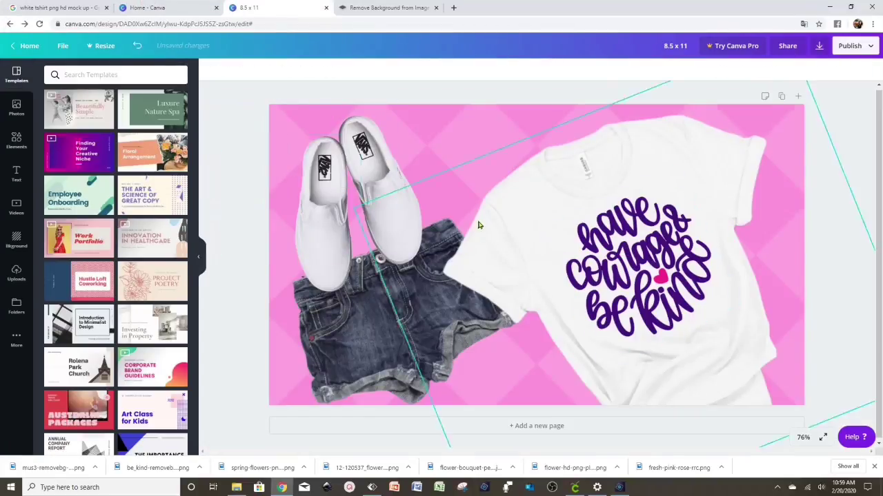
# Try purple gradient and lavender flower backgrounds, then settle on the pink wood photo with white flowers.
pyautogui.click(16, 238)
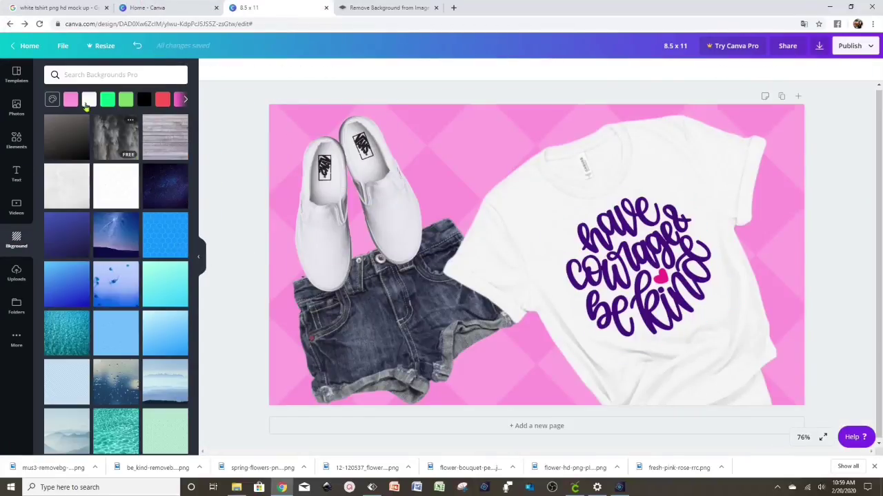
pyautogui.click(70, 99)
pyautogui.scroll(-2, 116, 276)
pyautogui.moveTo(116, 163); pyautogui.dragTo(270, 148)
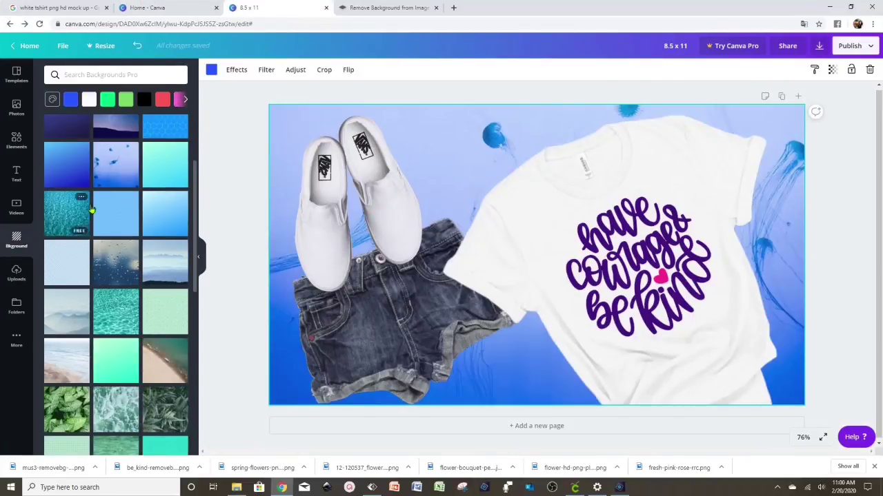
pyautogui.scroll(-5, 101, 205)
pyautogui.moveTo(103, 199); pyautogui.dragTo(276, 142)
pyautogui.scroll(-5, 148, 220)
pyautogui.scroll(-5, 148, 219)
pyautogui.moveTo(67, 235); pyautogui.dragTo(460, 142)
pyautogui.scroll(-5, 115, 276)
pyautogui.scroll(-5, 115, 275)
pyautogui.click(116, 308)
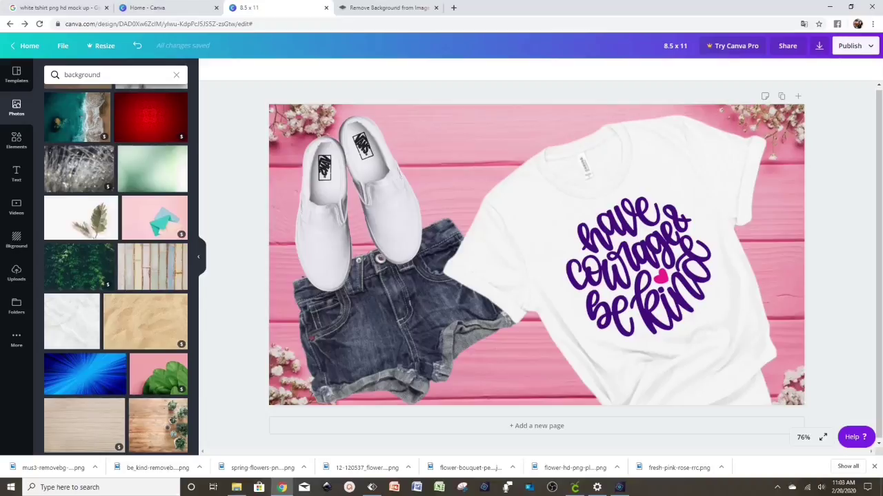
# Select and clear the design's web address, then switch to the remove.bg tab.
pyautogui.click(91, 26)
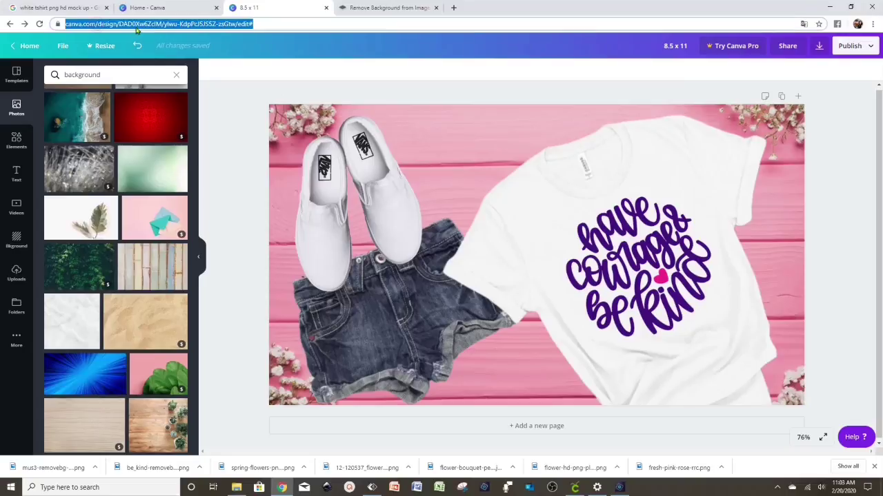
pyautogui.click(294, 77)
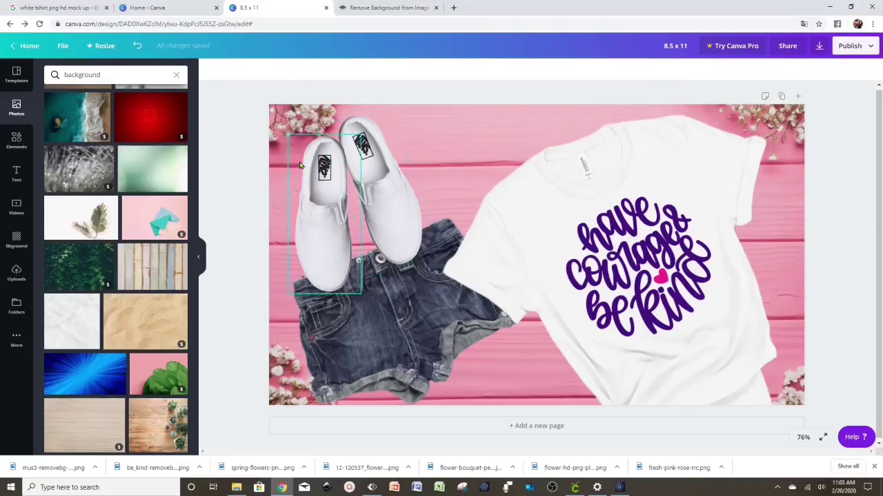
pyautogui.click(372, 8)
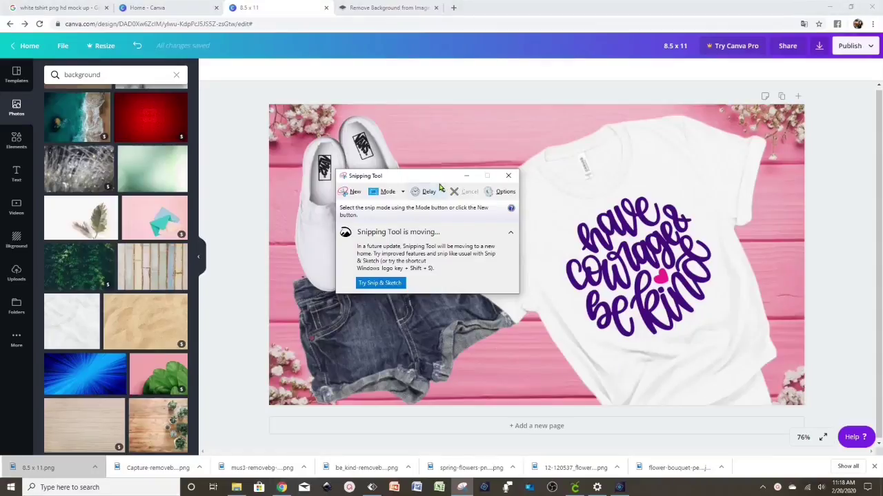
pyautogui.moveTo(429, 177); pyautogui.dragTo(407, 85)
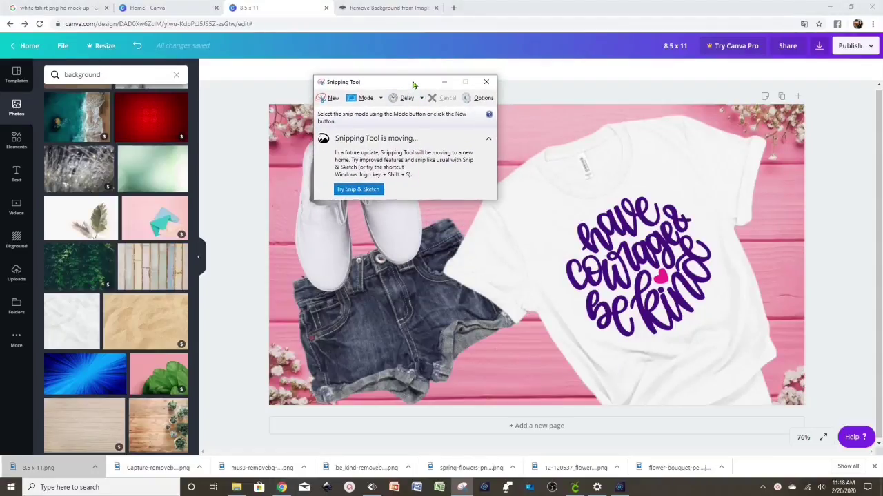
pyautogui.moveTo(413, 84); pyautogui.dragTo(407, 78)
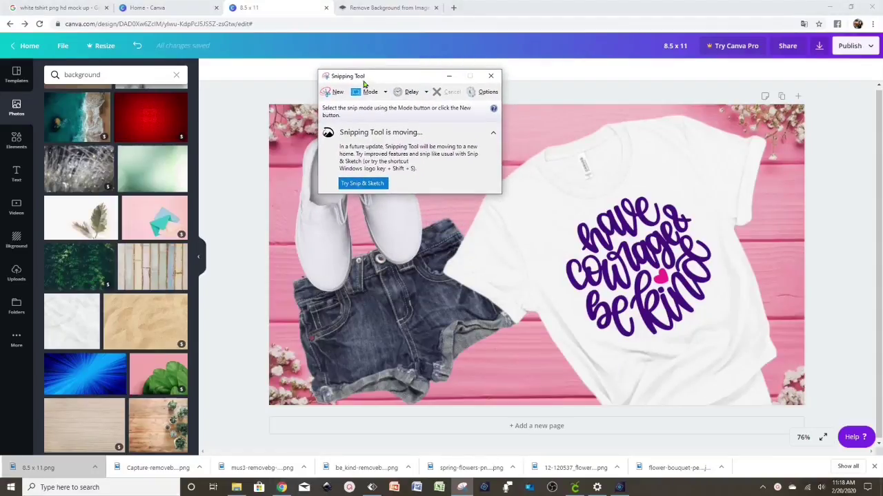
pyautogui.click(114, 488)
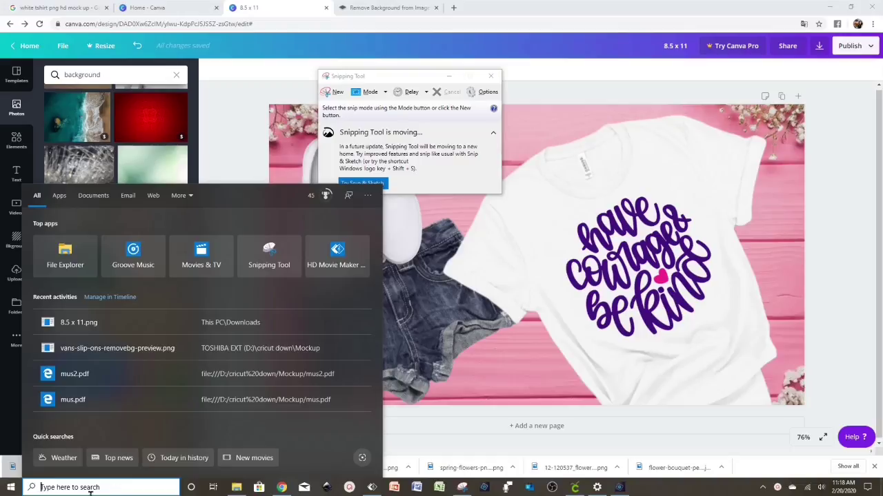
pyautogui.write('s')
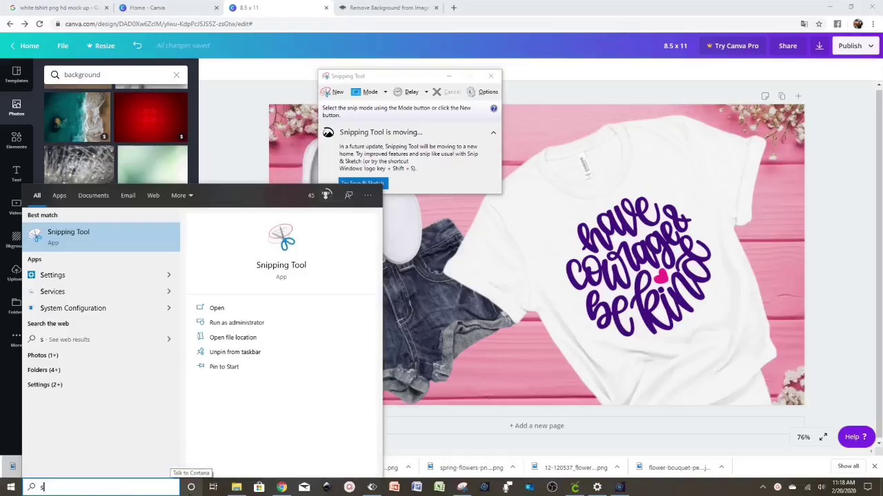
pyautogui.write('nipp')
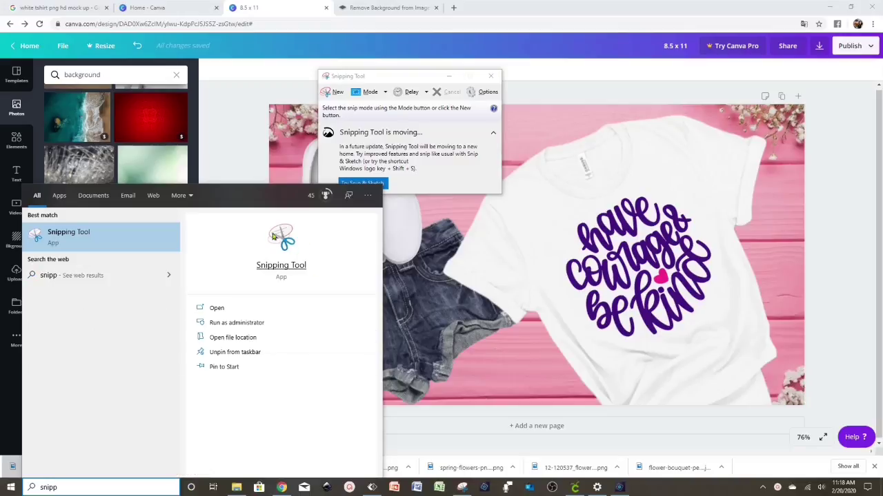
pyautogui.click(222, 310)
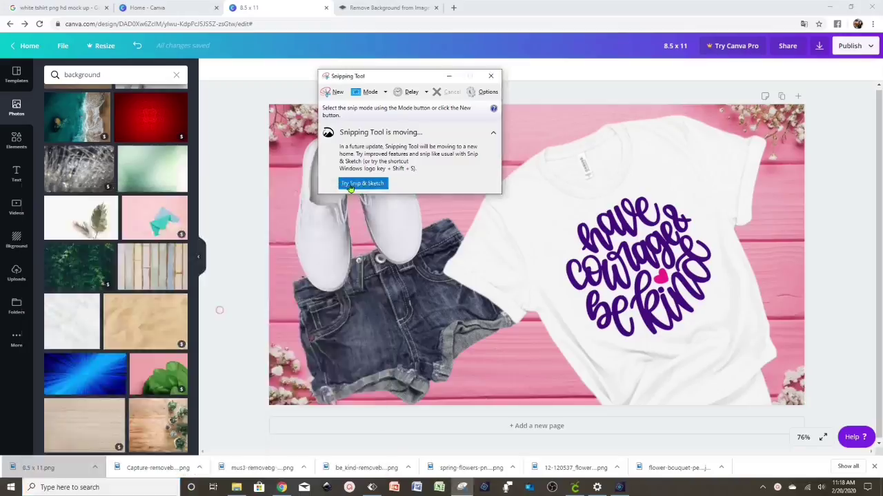
pyautogui.moveTo(407, 77)
pyautogui.mouseDown()
pyautogui.moveTo(398, 123)
pyautogui.moveTo(399, 80)
pyautogui.mouseUp()
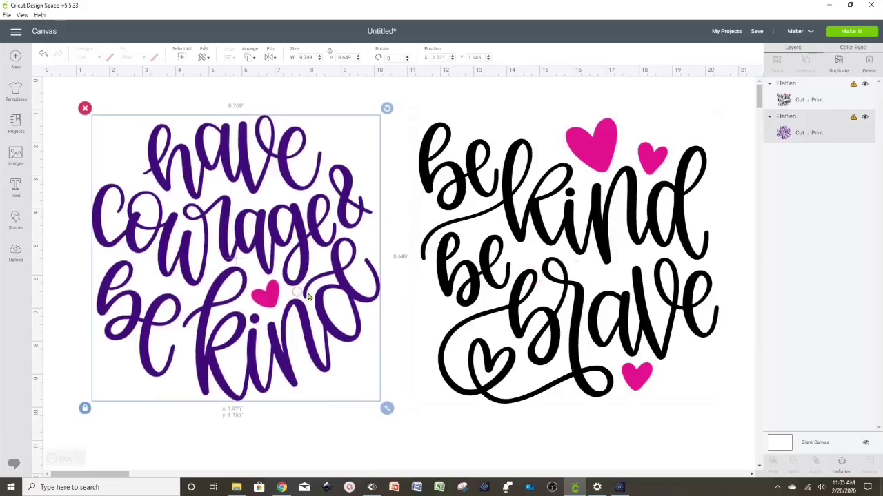
# Nudge the purple design slightly right and clear the canvas selection.
pyautogui.moveTo(227, 262); pyautogui.dragTo(243, 262)
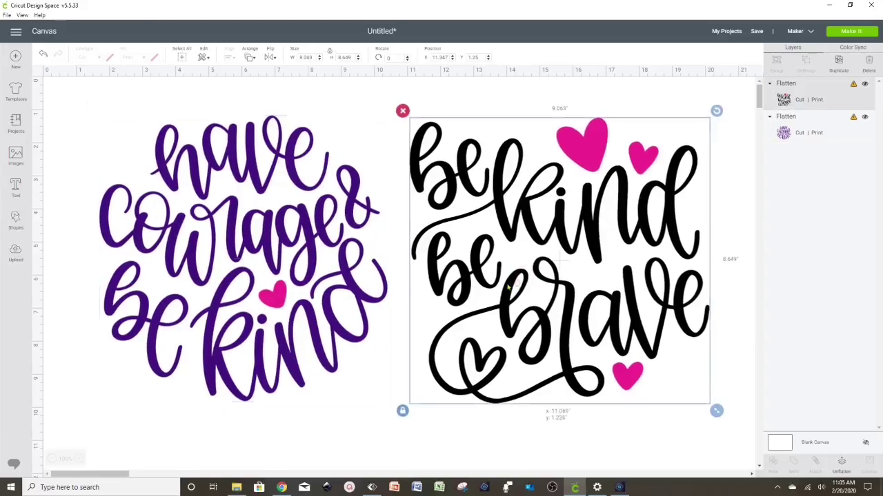
pyautogui.click(531, 281)
pyautogui.click(287, 237)
pyautogui.click(138, 94)
# Filter the image library to show only free images.
pyautogui.click(15, 155)
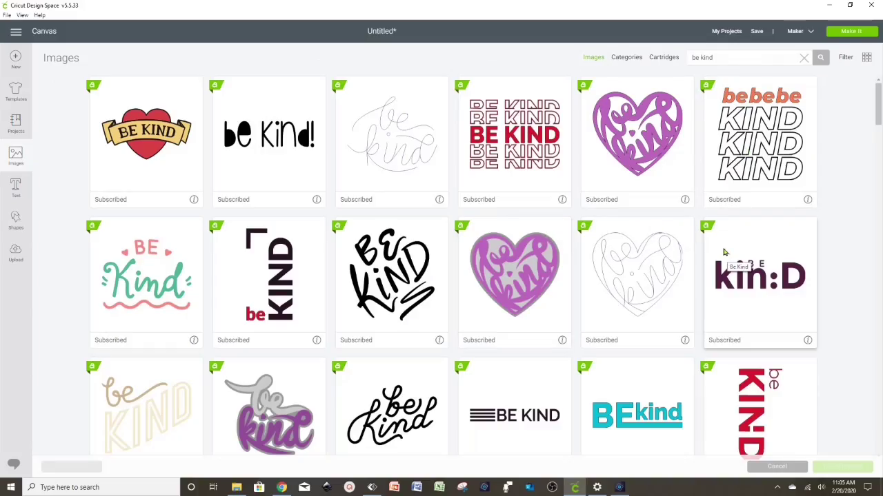
pyautogui.scroll(-3, 724, 256)
pyautogui.scroll(3, 581, 230)
pyautogui.click(846, 57)
pyautogui.click(749, 120)
pyautogui.scroll(-5, 414, 203)
pyautogui.scroll(-5, 384, 204)
pyautogui.scroll(-5, 386, 204)
pyautogui.scroll(-5, 386, 207)
pyautogui.scroll(-5, 386, 207)
pyautogui.scroll(-5, 515, 258)
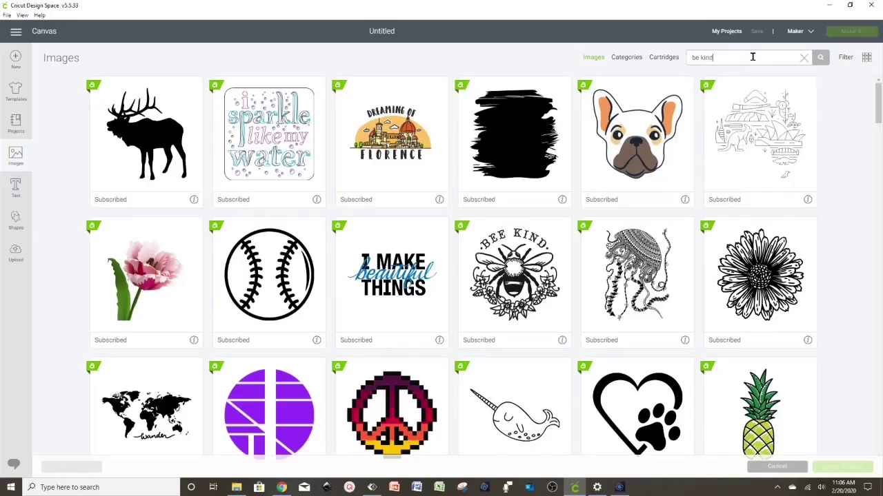
# Search 'be kind' and insert the Be Kind Be Brave and Have Courage images.
pyautogui.press('Return')
pyautogui.scroll(-5, 256, 183)
pyautogui.scroll(-5, 414, 172)
pyautogui.scroll(-5, 424, 168)
pyautogui.scroll(-3, 424, 169)
pyautogui.click(637, 193)
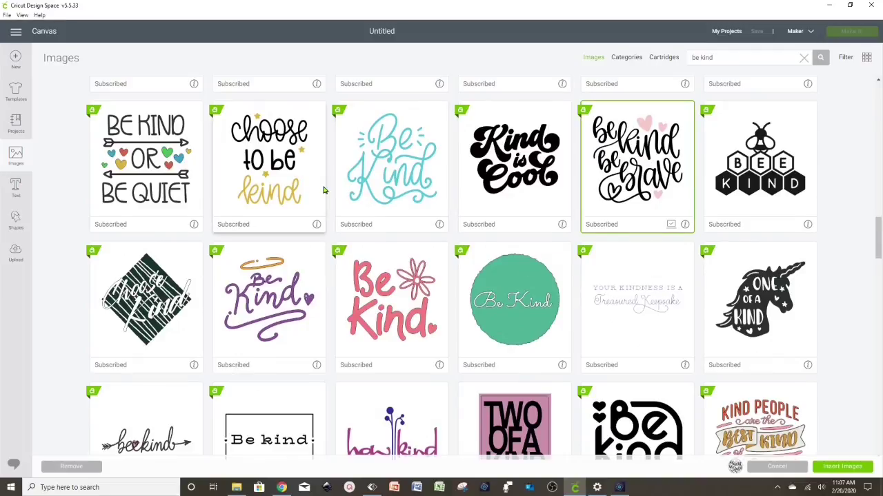
pyautogui.scroll(-5, 483, 207)
pyautogui.click(646, 284)
pyautogui.click(842, 466)
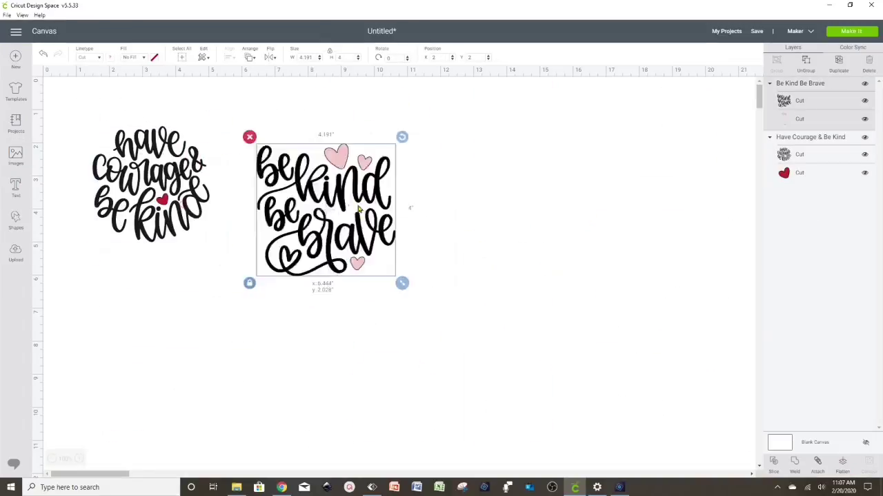
# Delete Have Courage, then centre Be Kind Be Brave and enlarge it to about 9.4 inches wide.
pyautogui.click(413, 228)
pyautogui.moveTo(506, 278)
pyautogui.mouseDown()
pyautogui.moveTo(572, 342)
pyautogui.moveTo(581, 377)
pyautogui.mouseUp()
pyautogui.click(581, 376)
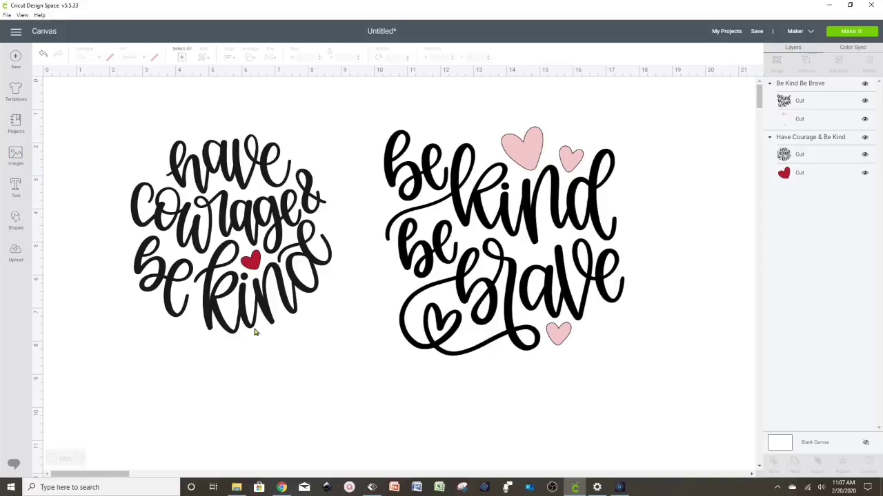
pyautogui.click(267, 305)
pyautogui.click(126, 131)
pyautogui.moveTo(455, 209); pyautogui.dragTo(295, 224)
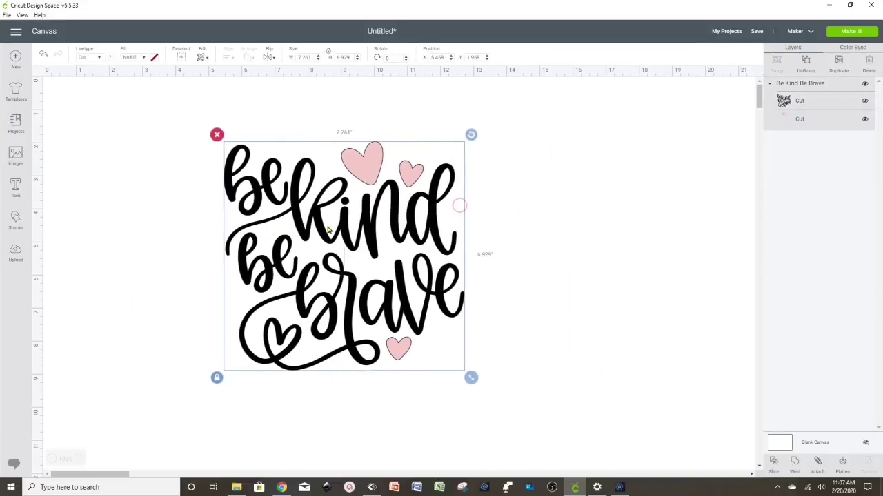
pyautogui.moveTo(471, 378); pyautogui.dragTo(542, 445)
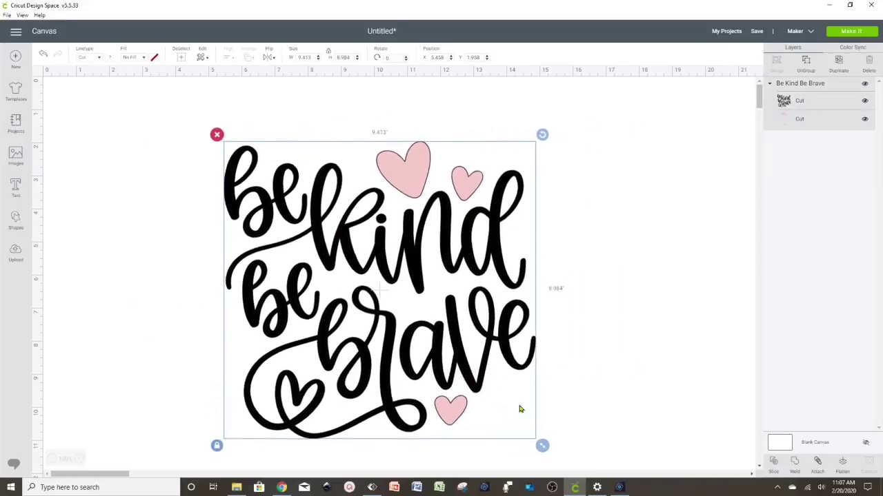
pyautogui.moveTo(467, 372); pyautogui.dragTo(442, 343)
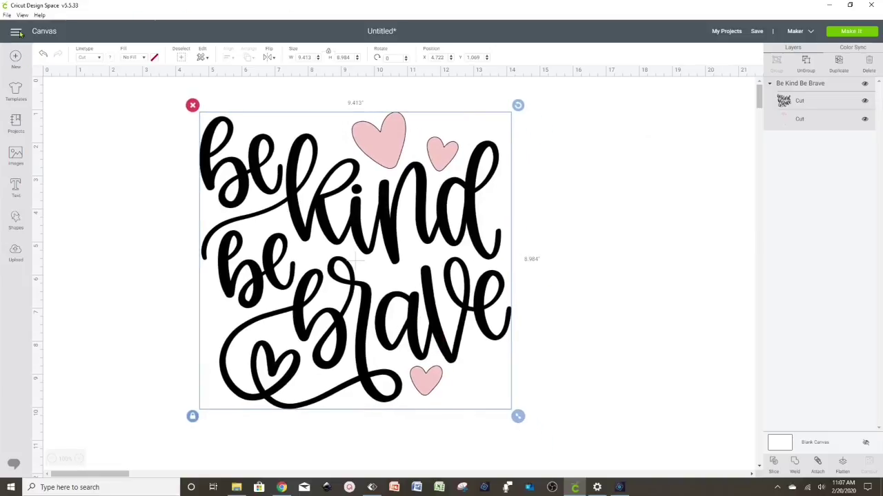
pyautogui.click(119, 134)
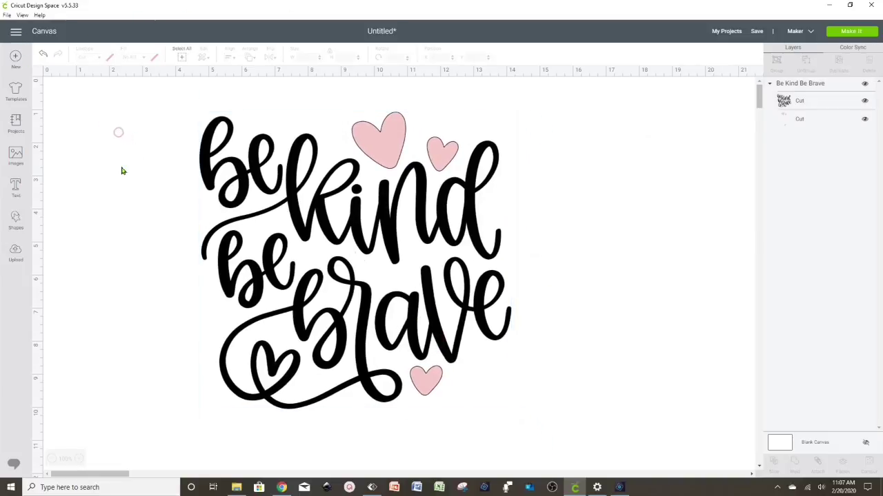
# Turn the canvas grid off in Design Space settings.
pyautogui.click(15, 31)
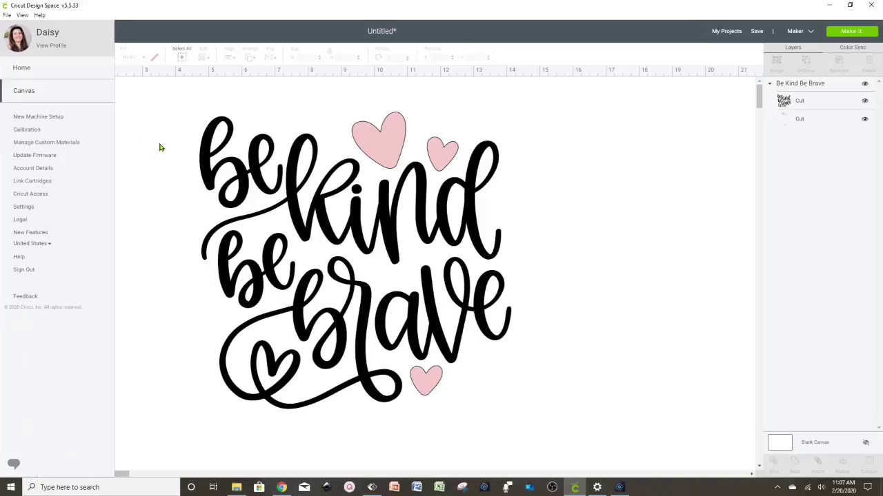
pyautogui.click(60, 205)
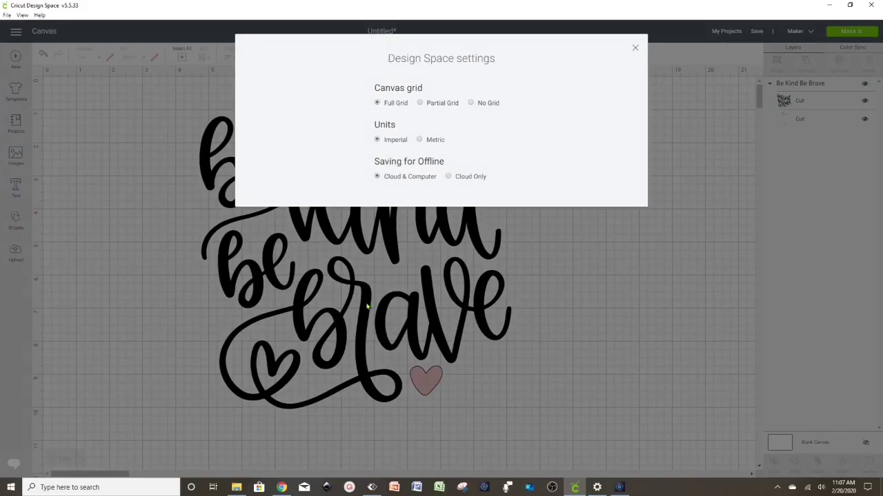
pyautogui.click(420, 104)
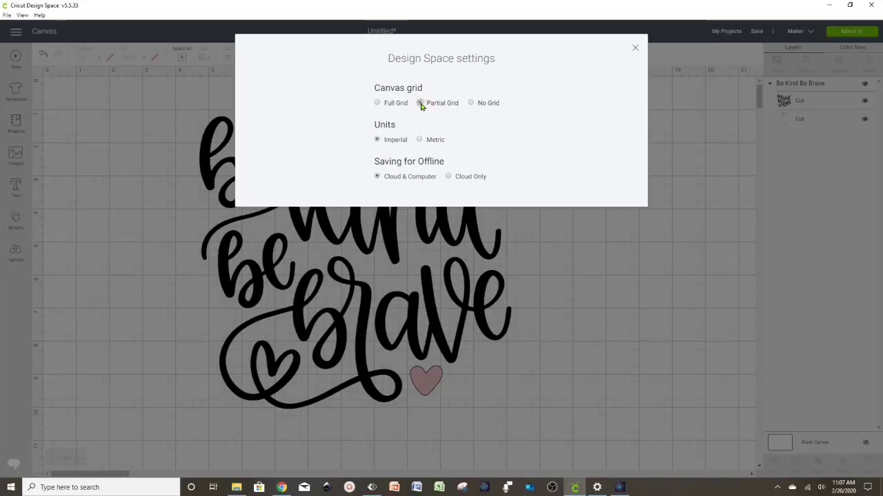
pyautogui.click(471, 104)
pyautogui.click(635, 47)
# Recolour the lettering dark purple and enlarge the design.
pyautogui.click(110, 57)
pyautogui.click(138, 154)
pyautogui.click(586, 193)
pyautogui.moveTo(483, 421)
pyautogui.mouseDown()
pyautogui.moveTo(524, 437)
pyautogui.moveTo(549, 461)
pyautogui.mouseUp()
pyautogui.click(626, 371)
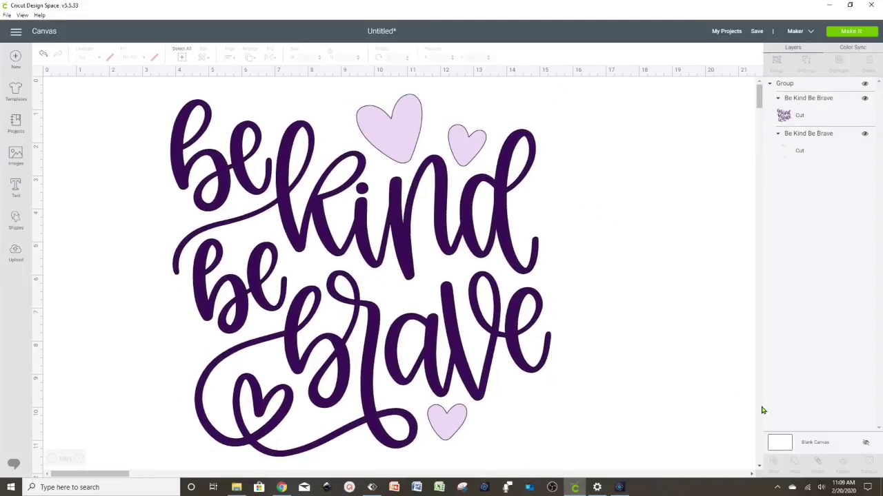
# Launch Snipping Tool and snip the area around the design.
pyautogui.click(462, 487)
pyautogui.click(124, 488)
pyautogui.write('snipp')
pyautogui.press('BackSpace')
pyautogui.press('BackSpace')
pyautogui.press('BackSpace')
pyautogui.write('i')
pyautogui.click(391, 110)
pyautogui.moveTo(128, 86); pyautogui.dragTo(587, 470)
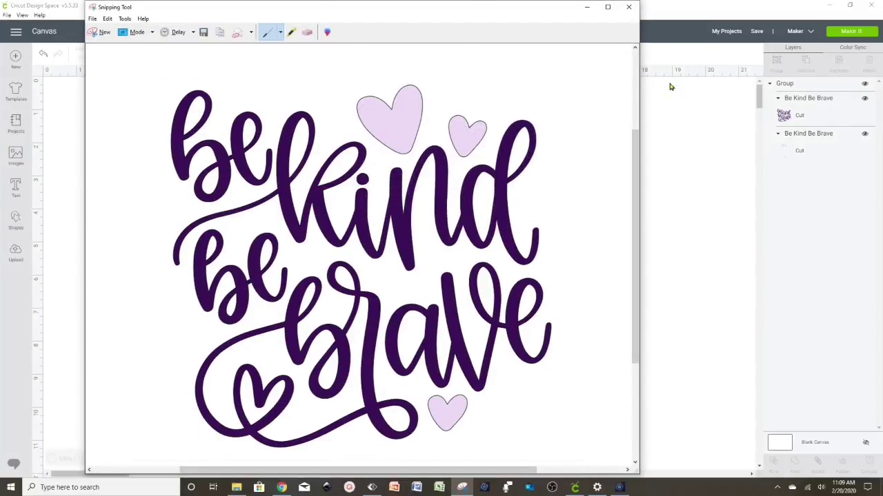
# Save the snip via File > Save As as PNG 'Capture', then close Snipping Tool.
pyautogui.click(91, 19)
pyautogui.click(116, 46)
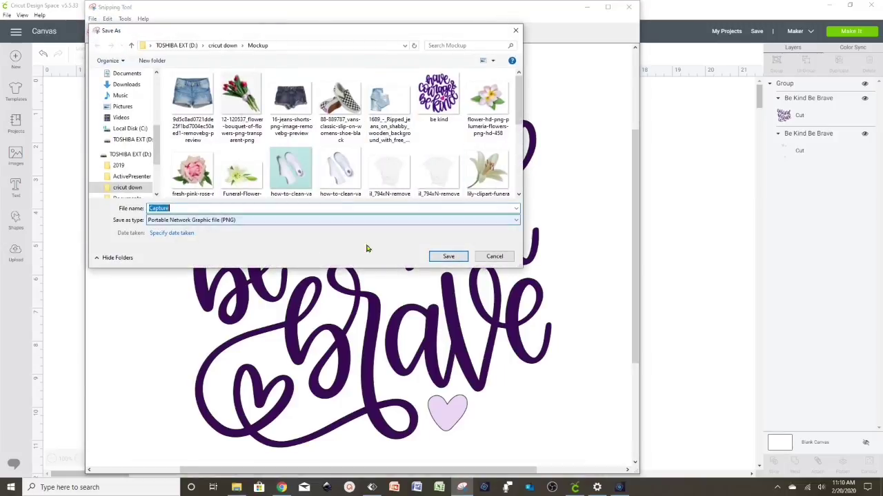
pyautogui.click(450, 257)
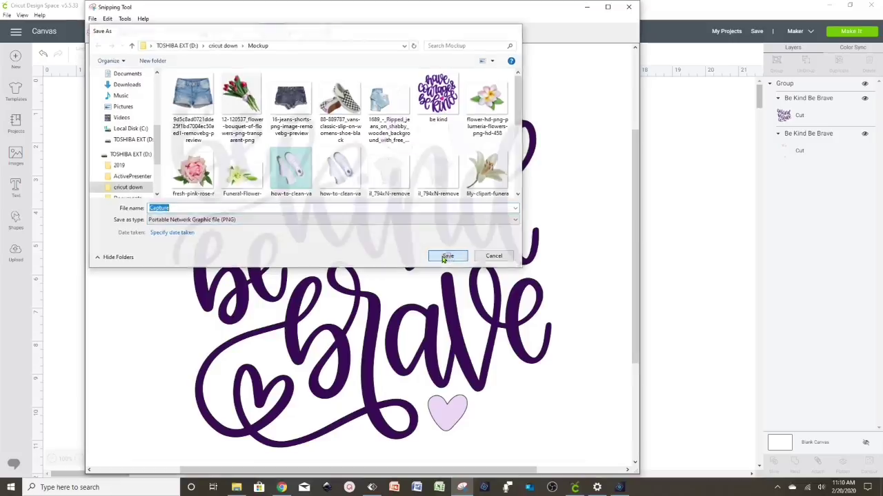
pyautogui.click(448, 257)
pyautogui.click(627, 6)
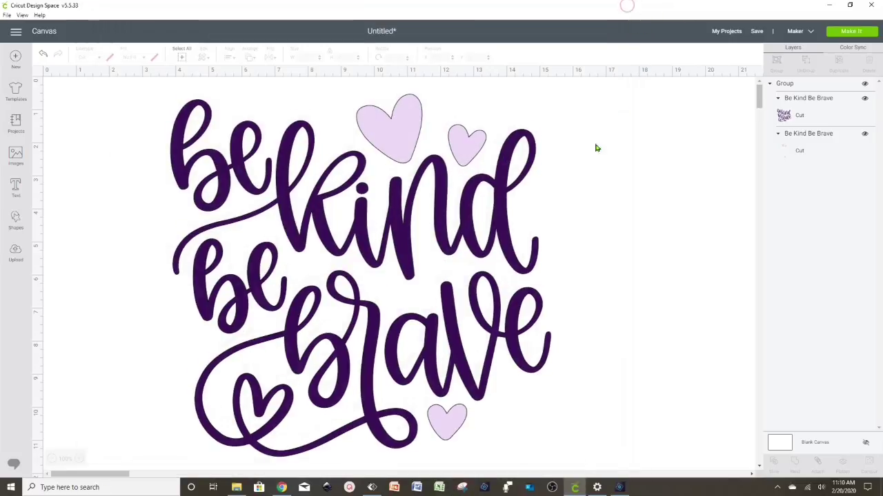
# Upload Mockup > Capture to remove.bg and download the background-free lettering.
pyautogui.click(287, 488)
pyautogui.click(460, 97)
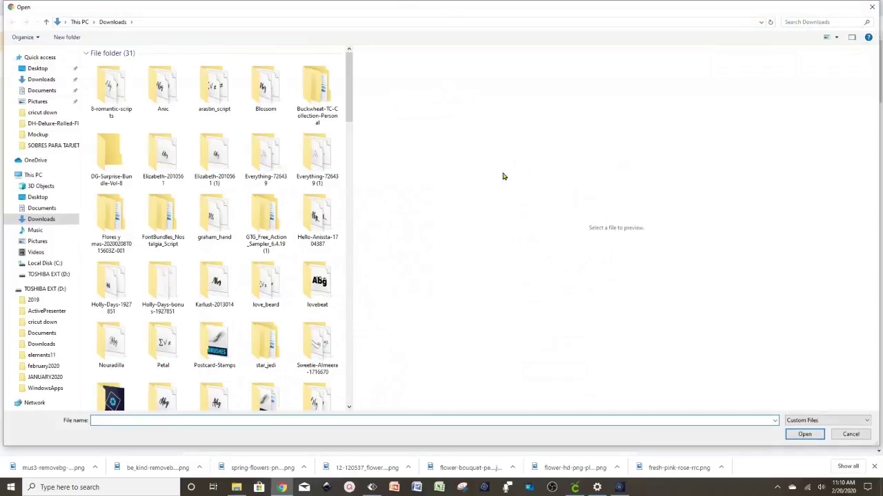
pyautogui.click(62, 322)
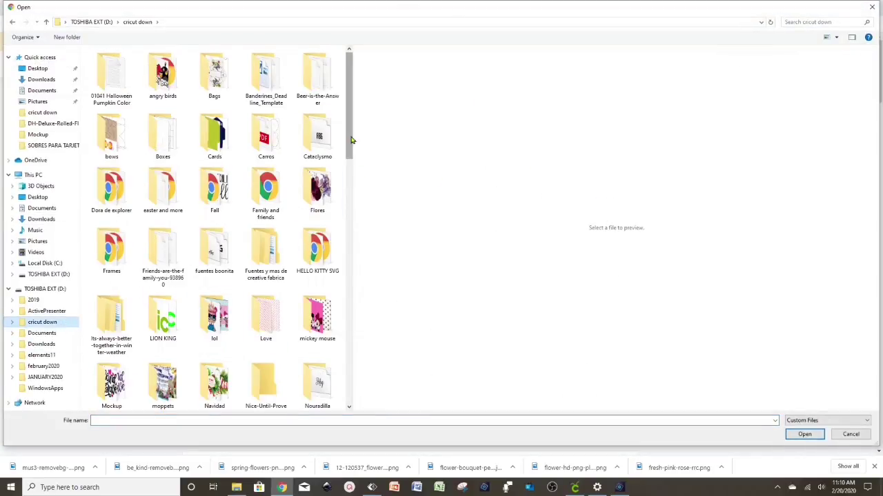
pyautogui.moveTo(350, 136); pyautogui.dragTo(351, 192)
pyautogui.doubleClick(110, 193)
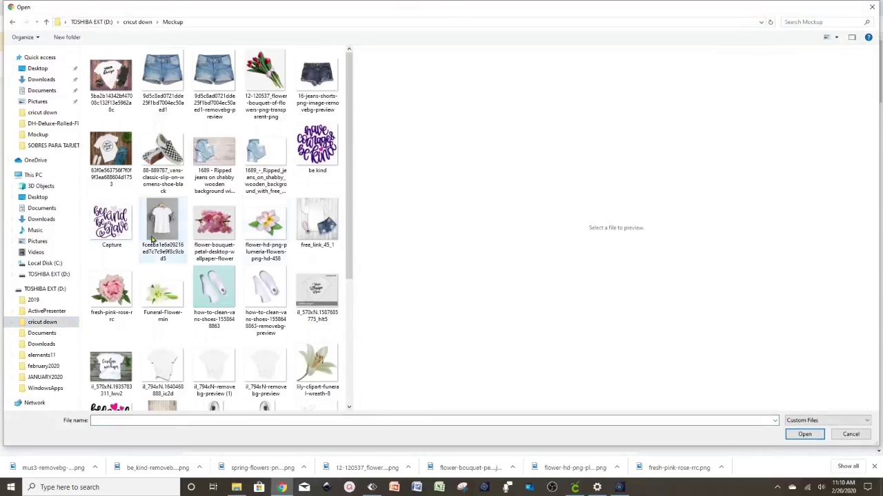
pyautogui.click(116, 222)
pyautogui.click(804, 434)
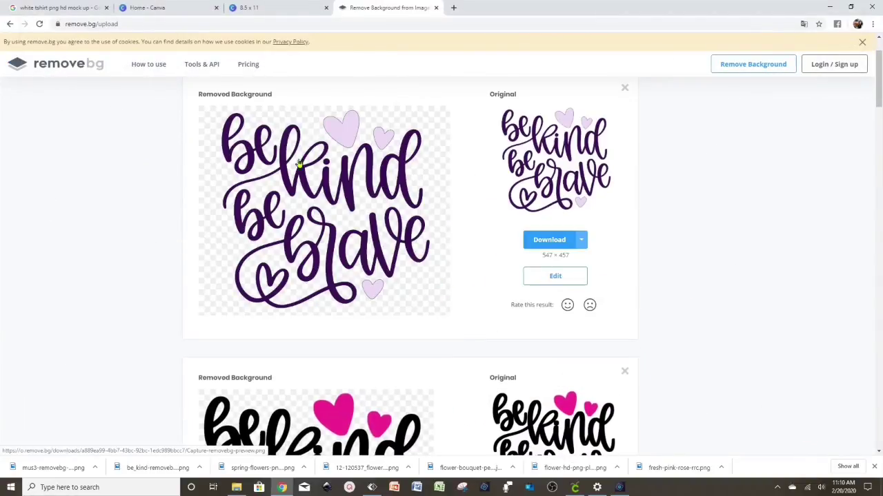
pyautogui.click(549, 241)
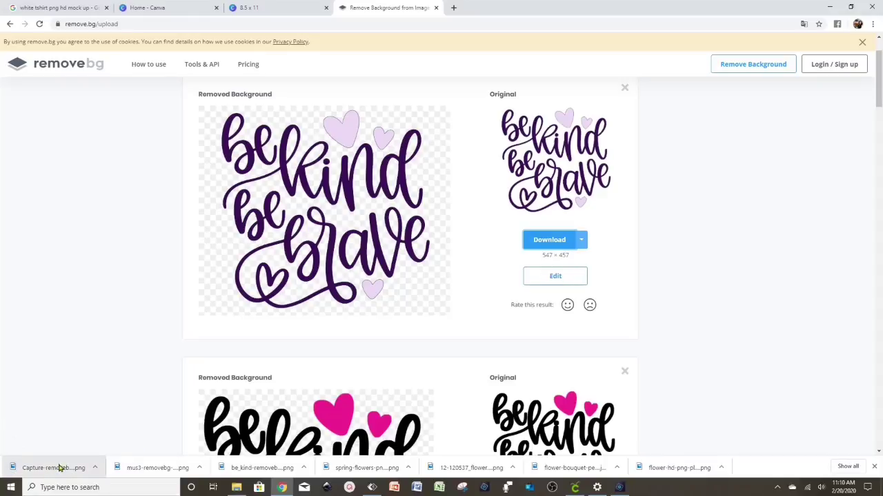
# Upload the white t-shirt photo and download it with the background removed.
pyautogui.scroll(1, 275, 276)
pyautogui.click(420, 103)
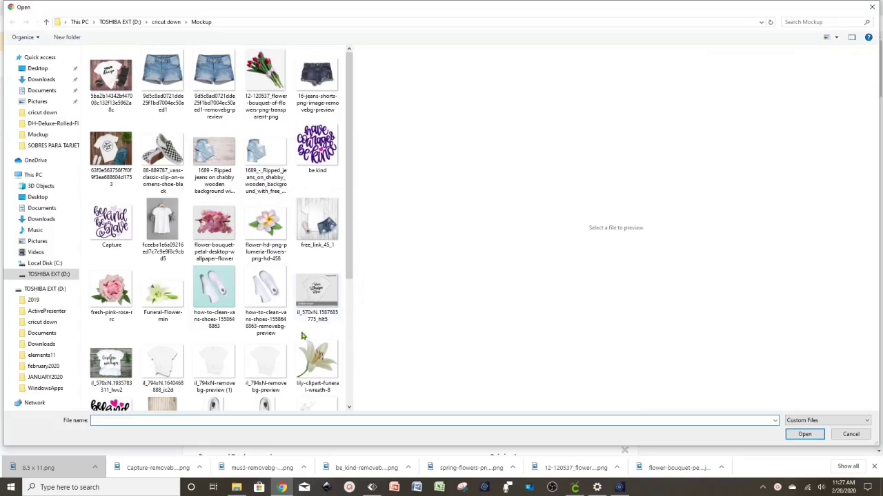
pyautogui.scroll(-3, 309, 326)
pyautogui.scroll(3, 310, 326)
pyautogui.click(162, 224)
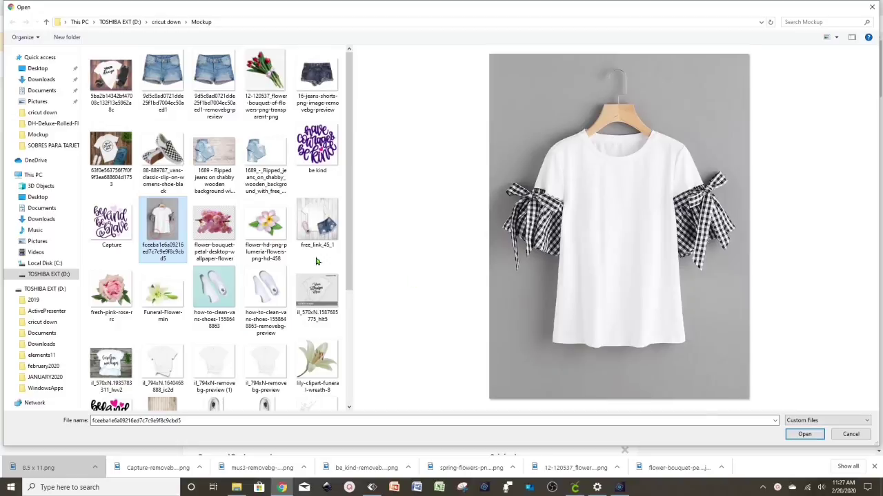
pyautogui.click(804, 434)
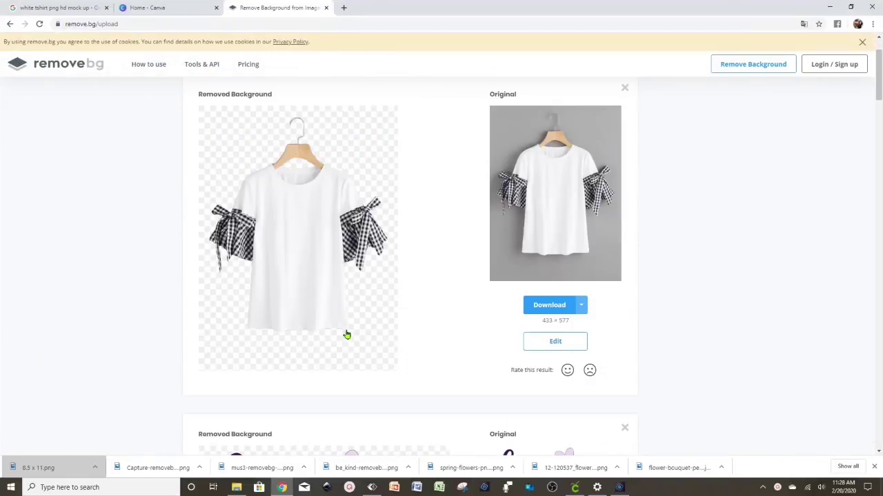
pyautogui.click(549, 308)
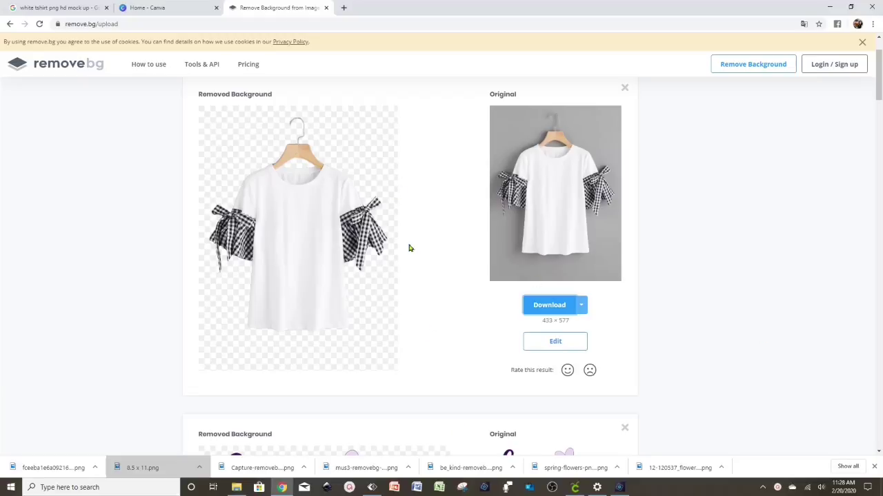
# Create a custom-size design of 16 × 9 inches from the Canva home page.
pyautogui.click(148, 8)
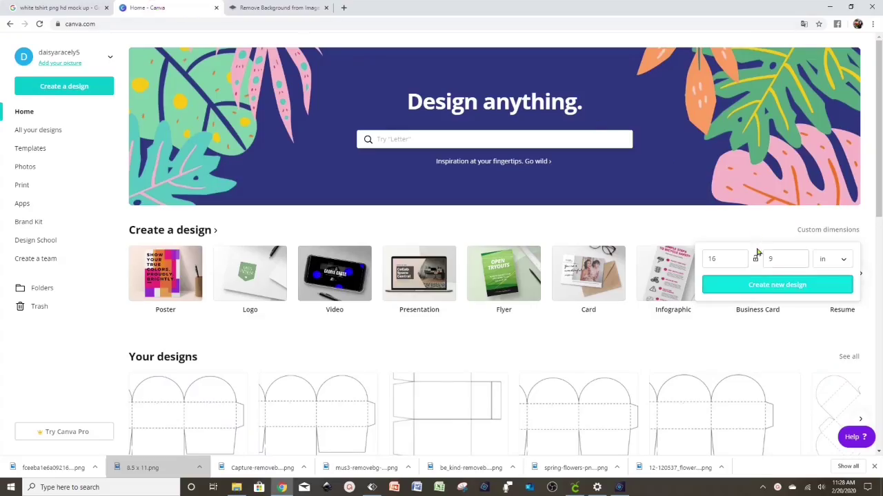
pyautogui.click(860, 234)
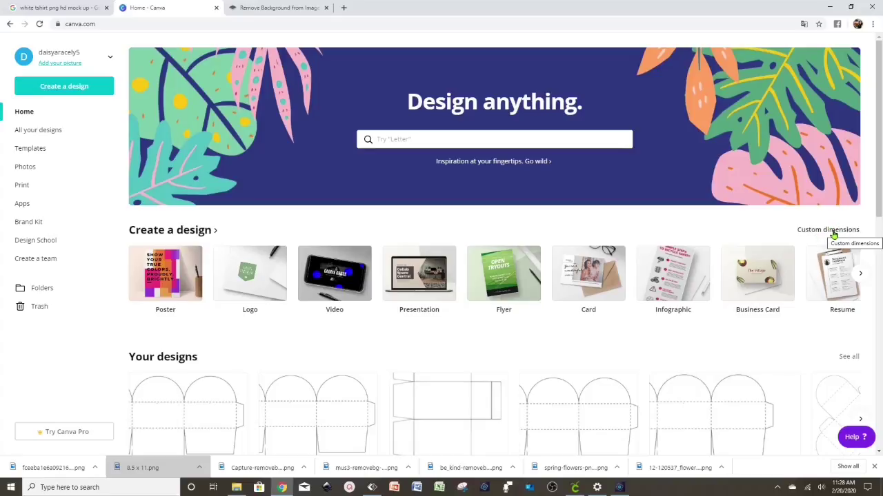
pyautogui.click(832, 232)
pyautogui.click(847, 263)
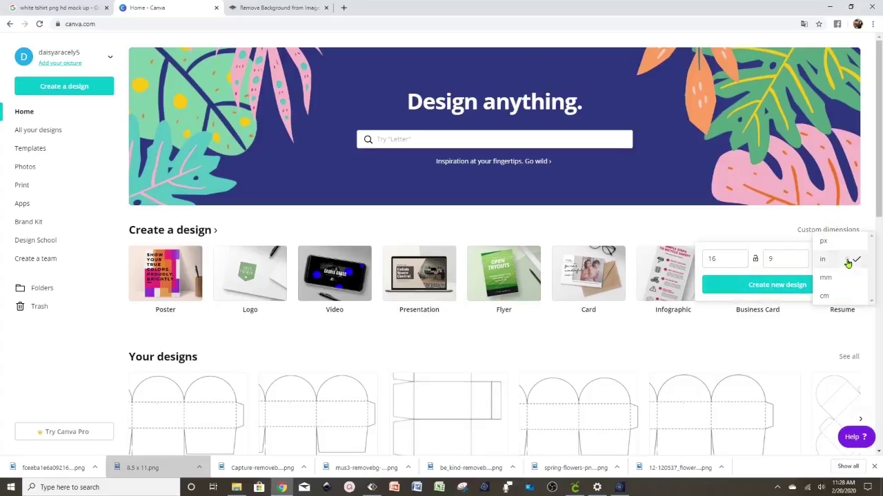
pyautogui.click(840, 261)
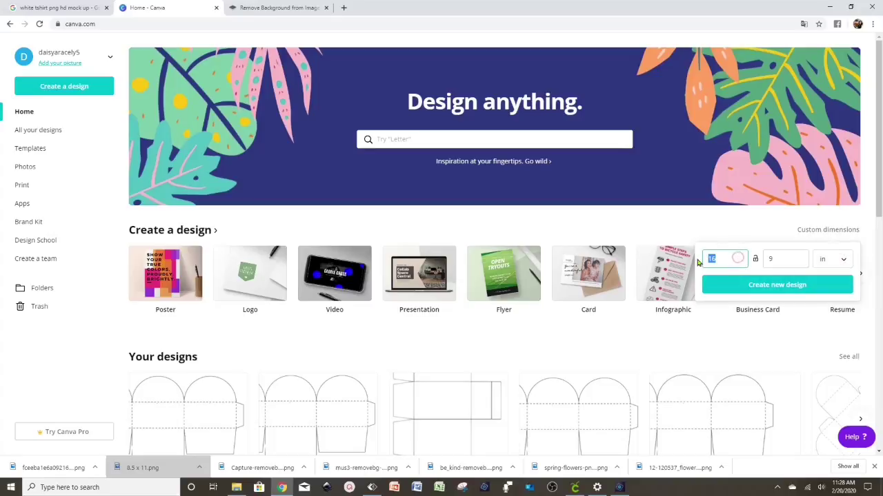
pyautogui.press('Return')
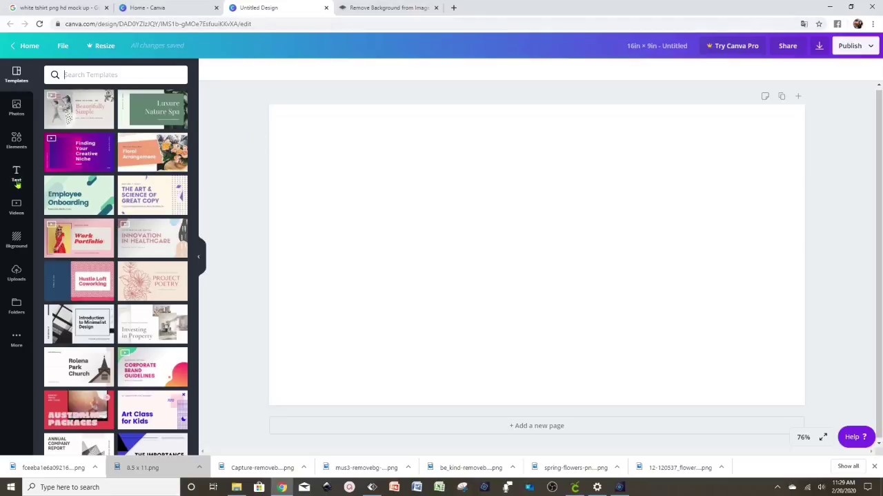
# Search photos for 'background' and stretch the pink polygon photo over the page.
pyautogui.click(17, 107)
pyautogui.write('b')
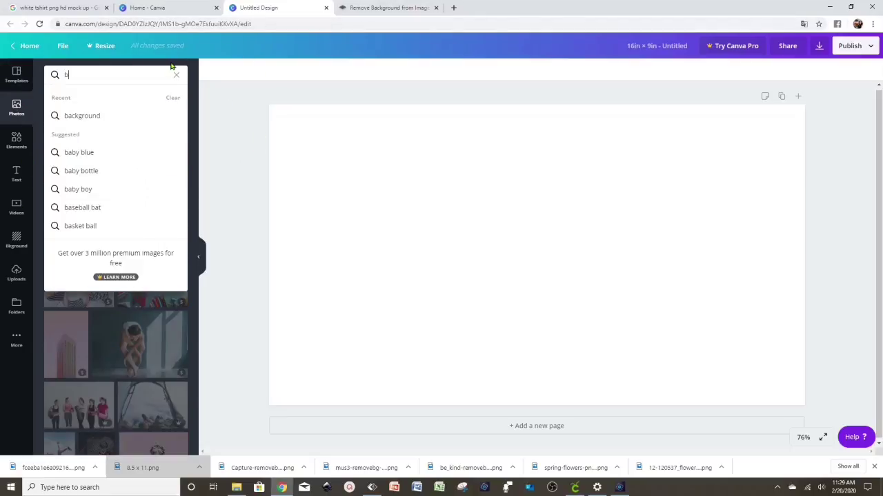
pyautogui.write('ackground')
pyautogui.press('Return')
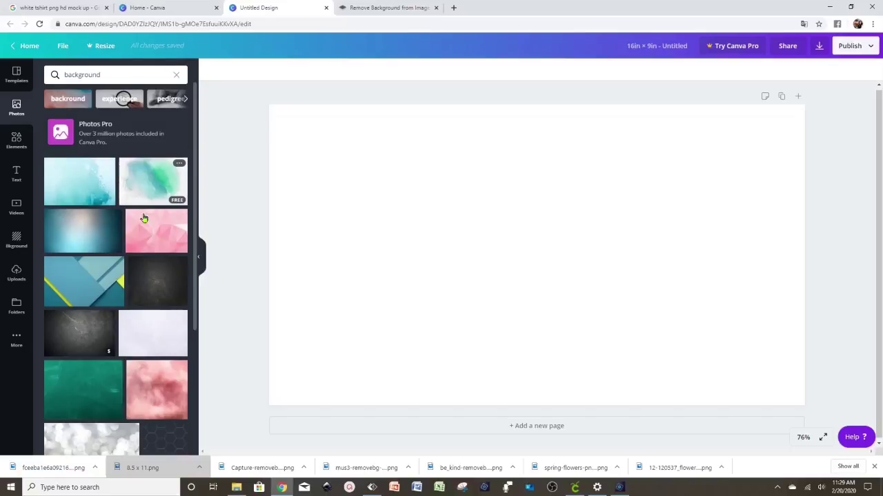
pyautogui.click(156, 232)
pyautogui.moveTo(481, 208); pyautogui.dragTo(385, 177)
pyautogui.moveTo(607, 345)
pyautogui.mouseDown()
pyautogui.moveTo(807, 437)
pyautogui.moveTo(648, 311)
pyautogui.mouseUp()
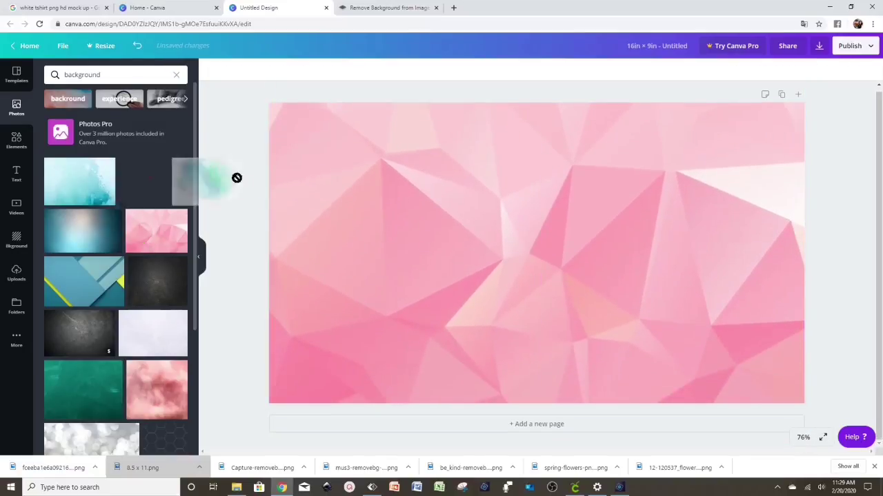
# Try the pink watercolour and wood photos as the page background.
pyautogui.moveTo(153, 181); pyautogui.dragTo(312, 124)
pyautogui.scroll(-5, 158, 205)
pyautogui.moveTo(158, 200); pyautogui.dragTo(364, 152)
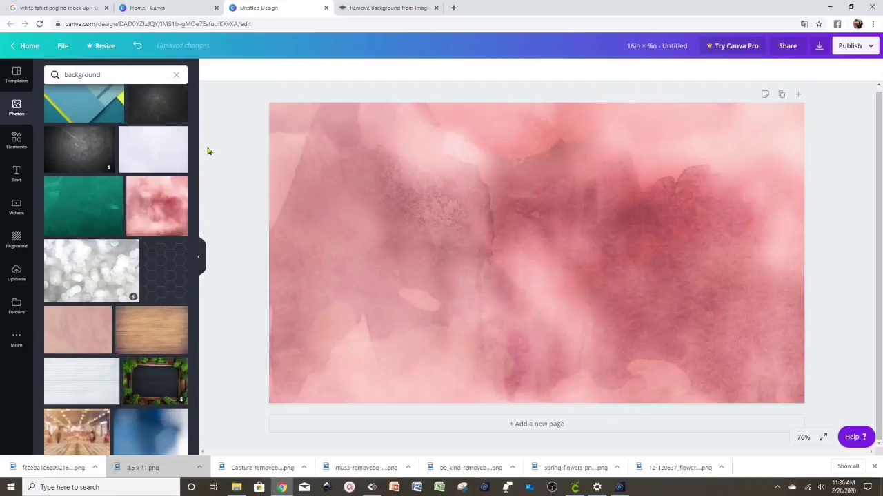
pyautogui.scroll(-3, 180, 314)
pyautogui.click(390, 174)
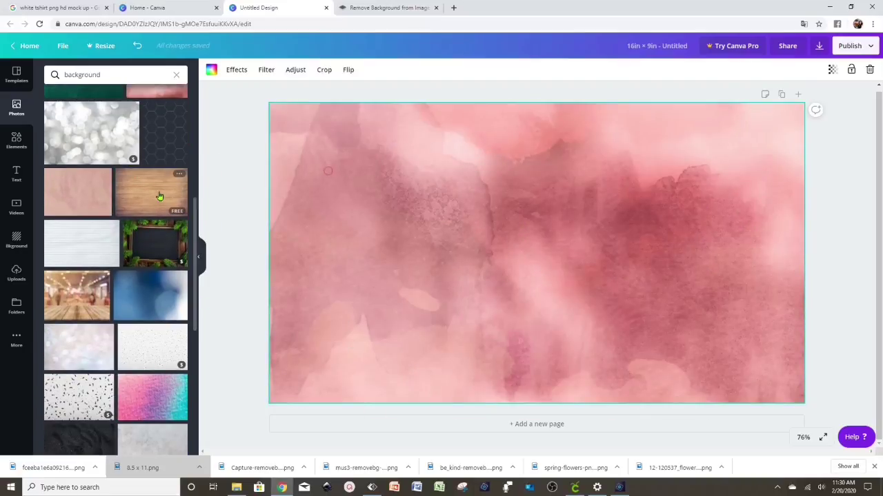
pyautogui.moveTo(157, 198); pyautogui.dragTo(305, 136)
# Settle on the pink wood plank photo with white flower corners as background.
pyautogui.scroll(-5, 69, 226)
pyautogui.scroll(-5, 83, 228)
pyautogui.scroll(-5, 97, 227)
pyautogui.scroll(-5, 102, 227)
pyautogui.scroll(-3, 103, 228)
pyautogui.moveTo(151, 245); pyautogui.dragTo(291, 146)
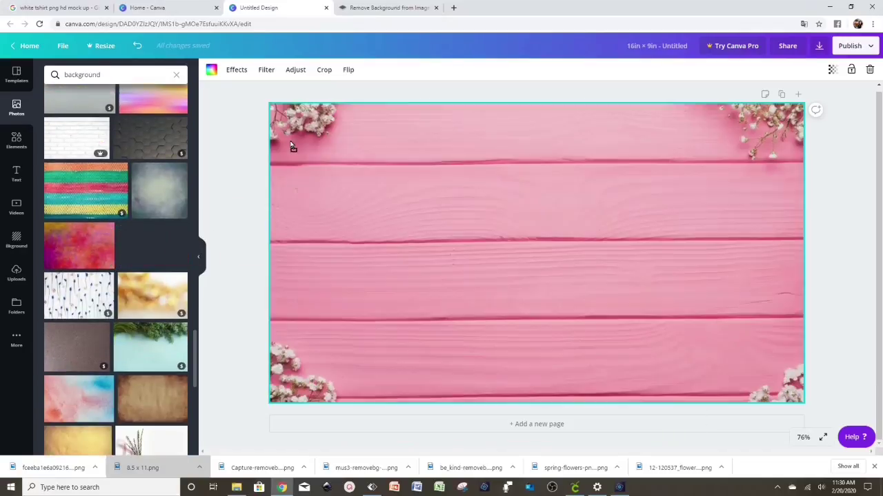
pyautogui.scroll(-2, 148, 310)
pyautogui.moveTo(147, 315); pyautogui.dragTo(300, 135)
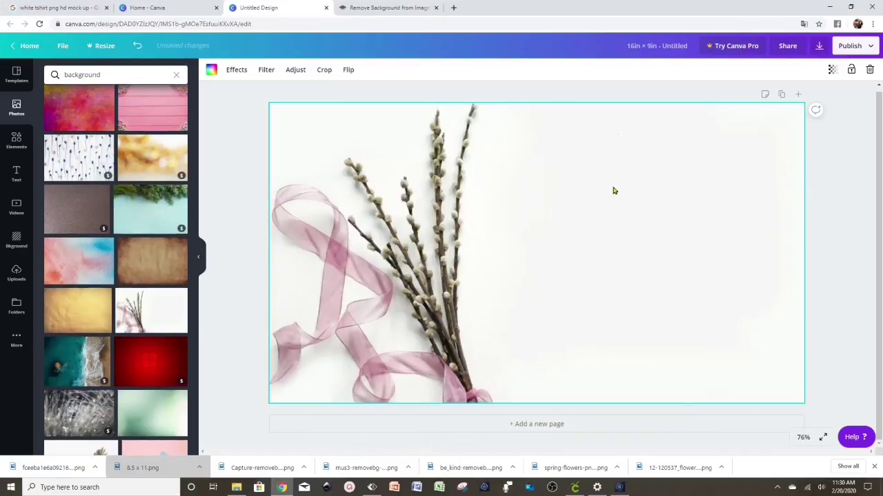
pyautogui.moveTo(152, 109); pyautogui.dragTo(299, 138)
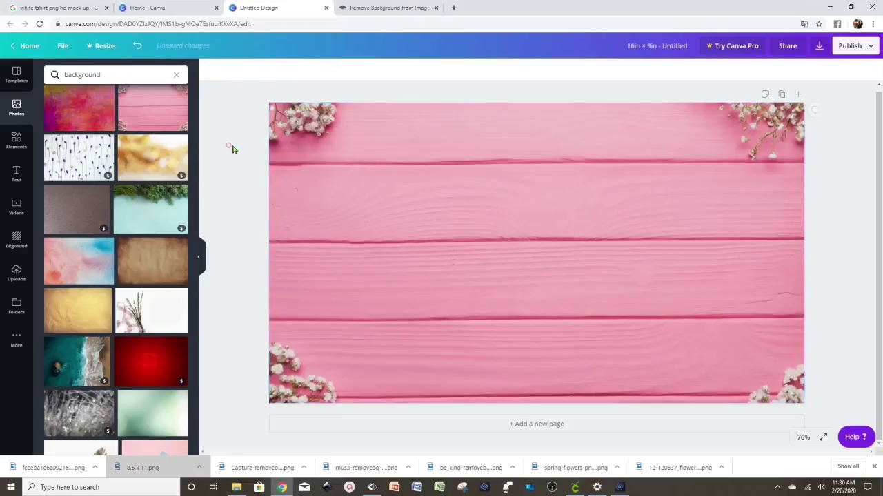
pyautogui.press('Escape')
# Select the background photo and bring up the uploaded images.
pyautogui.click(331, 182)
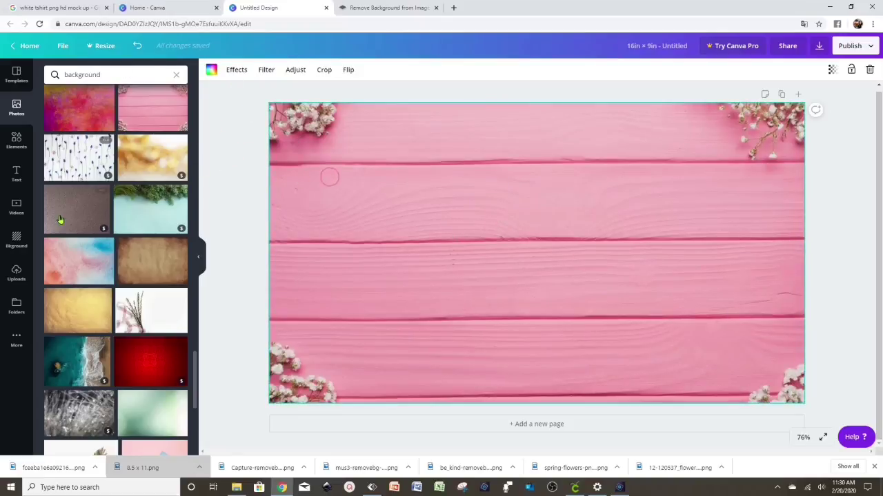
pyautogui.click(17, 274)
pyautogui.scroll(-1, 100, 262)
pyautogui.scroll(1, 100, 263)
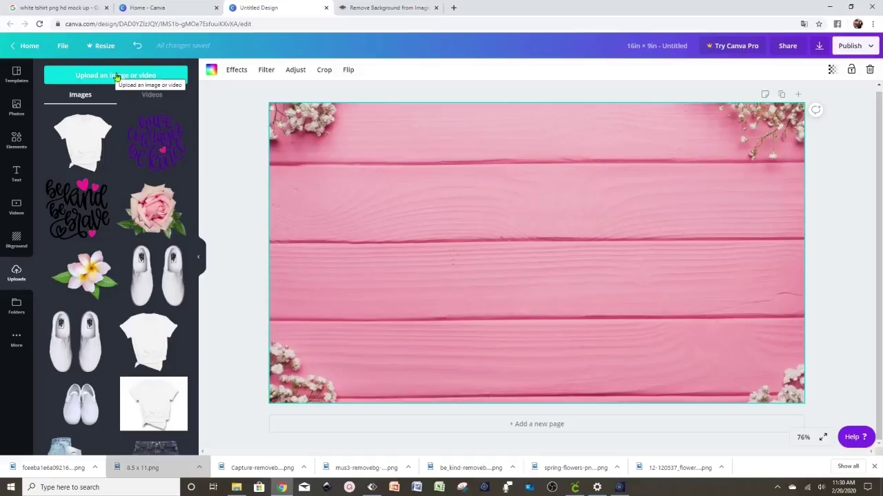
# Upload both shoe l and shoe r images from the Mockup folder.
pyautogui.click(91, 76)
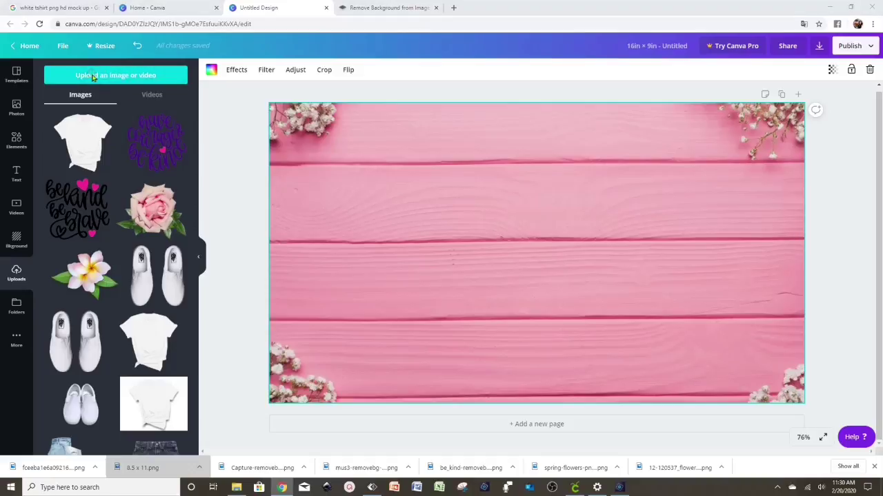
pyautogui.scroll(-3, 329, 258)
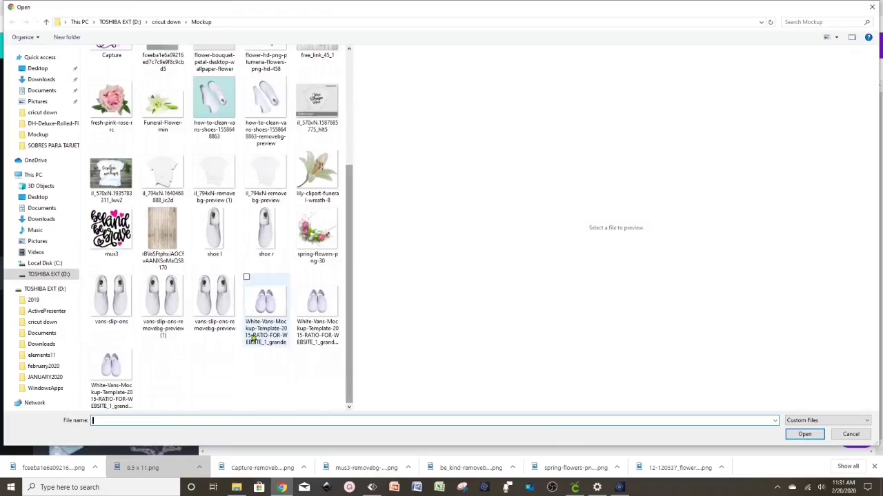
pyautogui.click(227, 238)
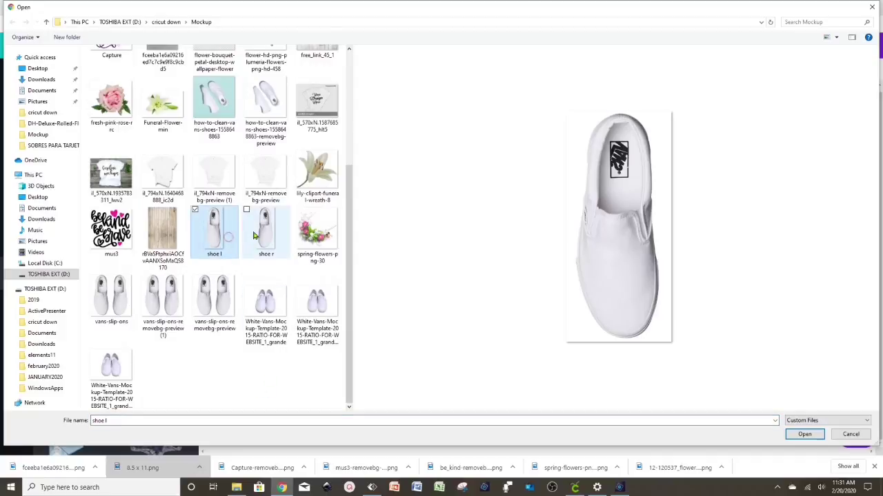
pyautogui.click(252, 222)
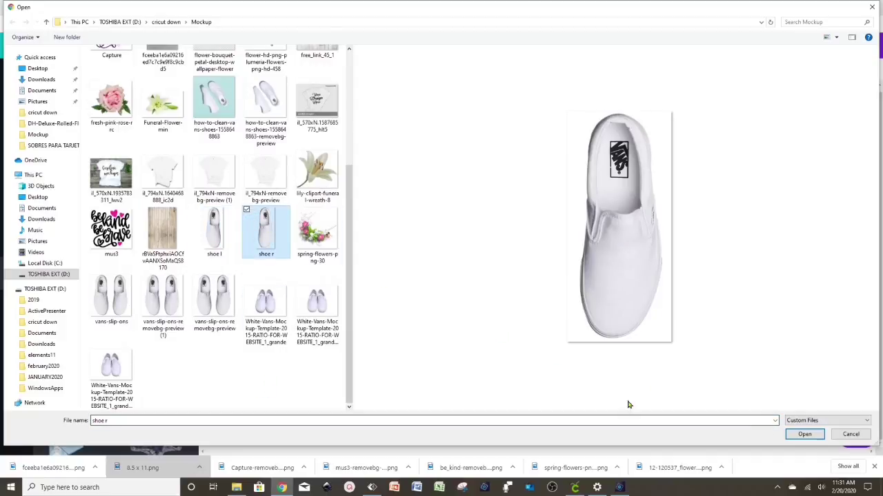
pyautogui.click(204, 218)
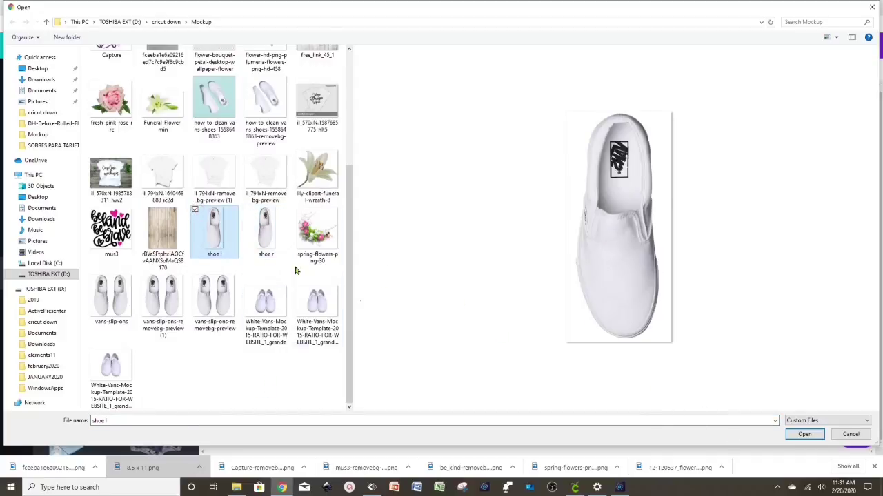
pyautogui.click(248, 211)
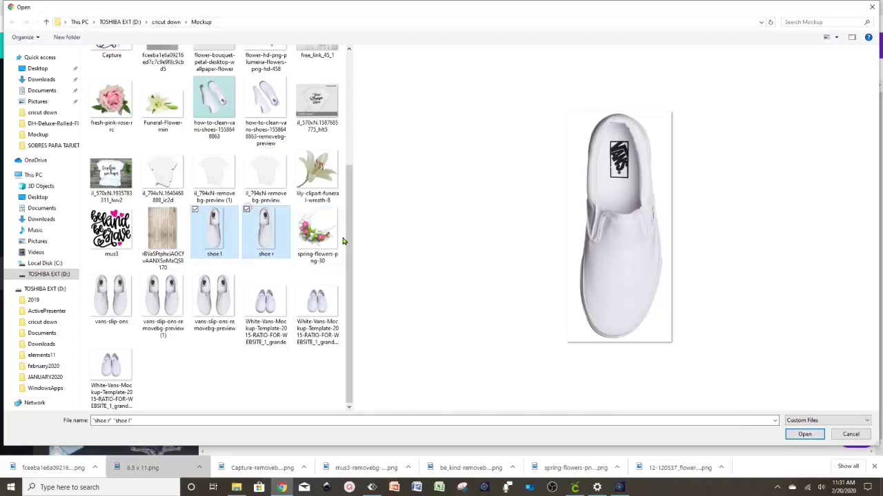
pyautogui.click(802, 434)
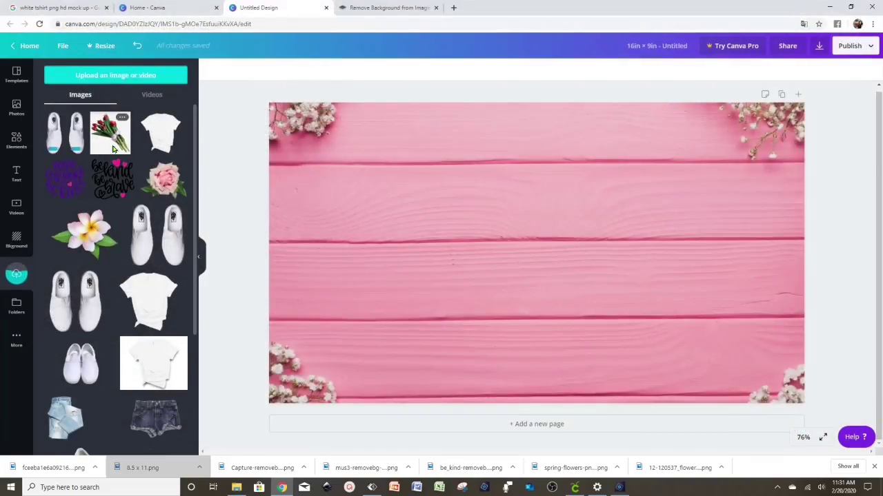
# Add the white T-shirt, tilt it at an angle and enlarge it across the page.
pyautogui.click(147, 137)
pyautogui.moveTo(539, 396); pyautogui.dragTo(609, 347)
pyautogui.moveTo(736, 251)
pyautogui.mouseDown()
pyautogui.moveTo(743, 267)
pyautogui.moveTo(793, 227)
pyautogui.moveTo(872, 310)
pyautogui.mouseUp()
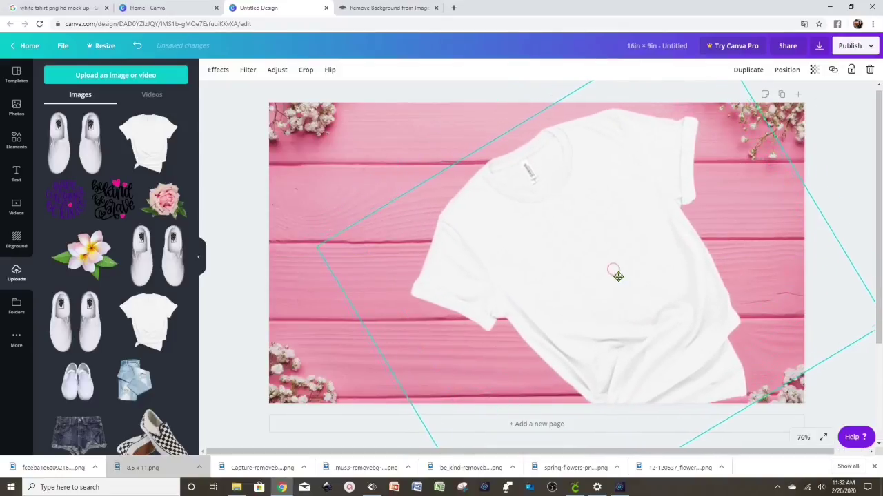
pyautogui.moveTo(614, 276); pyautogui.dragTo(634, 274)
pyautogui.click(355, 210)
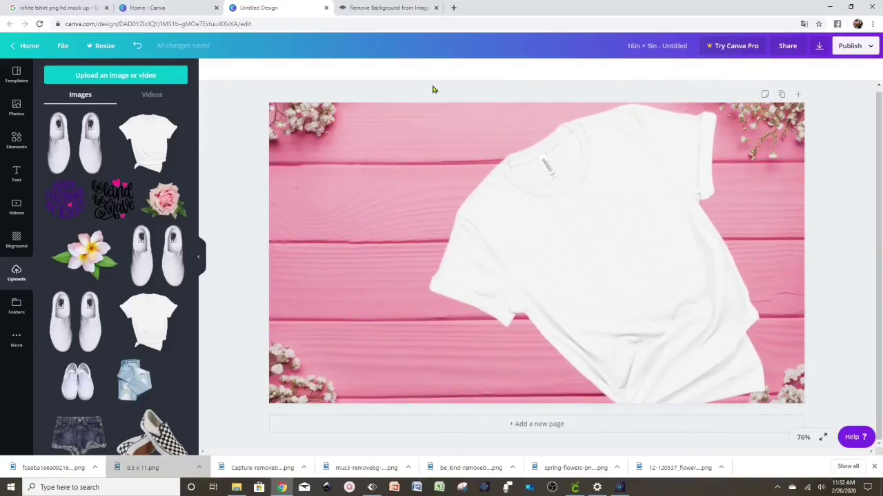
# Shrink the white sneakers and place them at top left with a slight tilt.
pyautogui.click(141, 255)
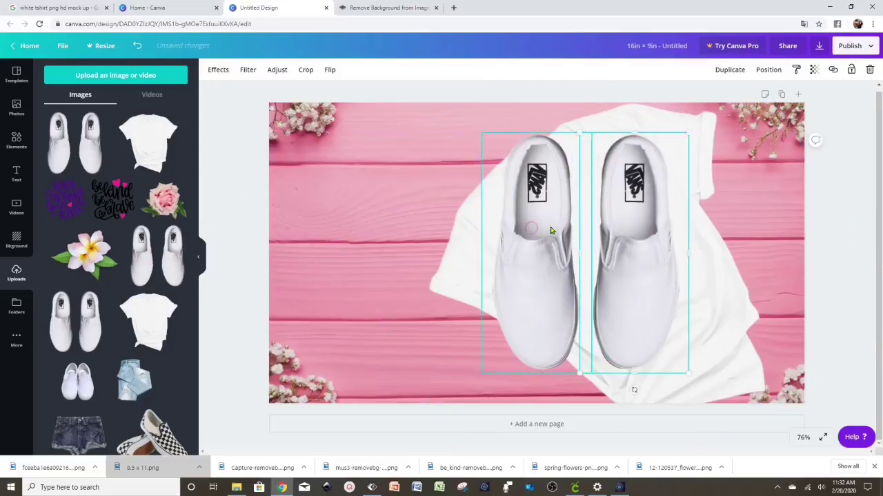
pyautogui.moveTo(534, 248); pyautogui.dragTo(356, 248)
pyautogui.moveTo(405, 364); pyautogui.dragTo(366, 290)
pyautogui.moveTo(610, 245); pyautogui.dragTo(393, 245)
pyautogui.moveTo(459, 370)
pyautogui.mouseDown()
pyautogui.moveTo(414, 280)
pyautogui.moveTo(424, 305)
pyautogui.moveTo(416, 304)
pyautogui.mouseUp()
pyautogui.click(262, 194)
pyautogui.moveTo(414, 230); pyautogui.dragTo(397, 230)
# Add the denim shorts below the sneakers and send them to the back.
pyautogui.scroll(-1, 79, 386)
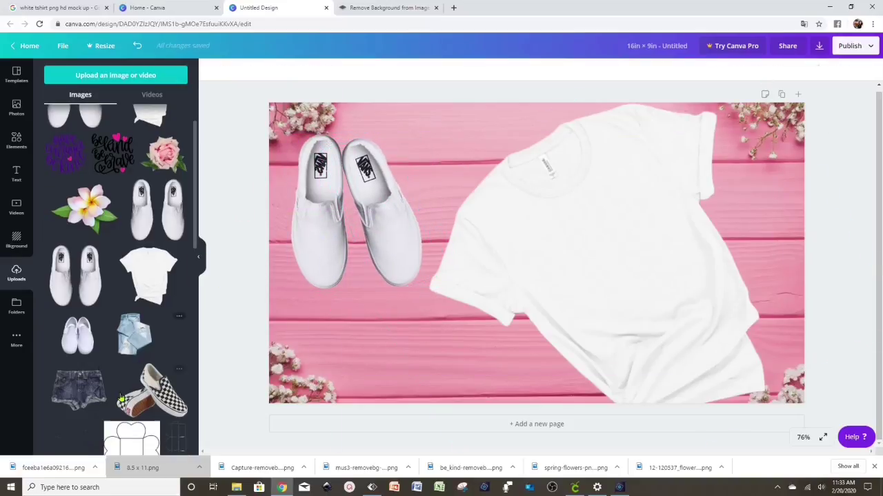
pyautogui.click(78, 390)
pyautogui.moveTo(538, 248); pyautogui.dragTo(635, 324)
pyautogui.moveTo(738, 404); pyautogui.dragTo(741, 395)
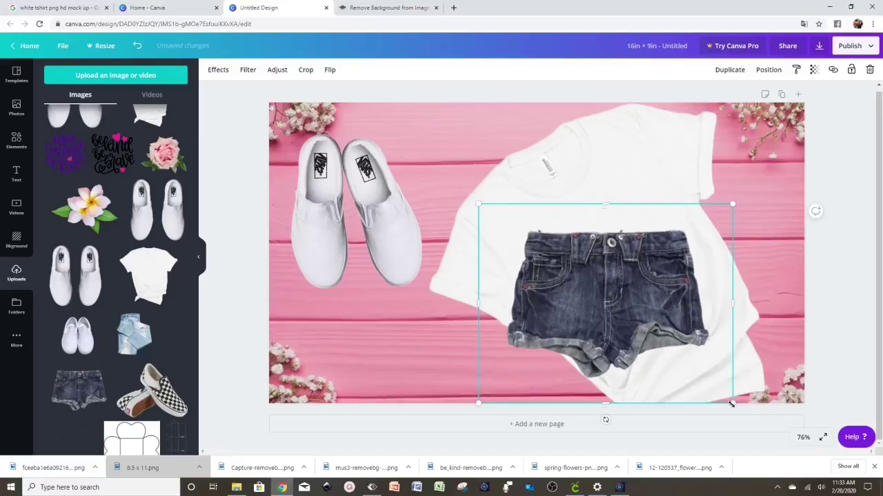
pyautogui.moveTo(607, 296); pyautogui.dragTo(412, 319)
pyautogui.rightClick(411, 319)
pyautogui.click(450, 359)
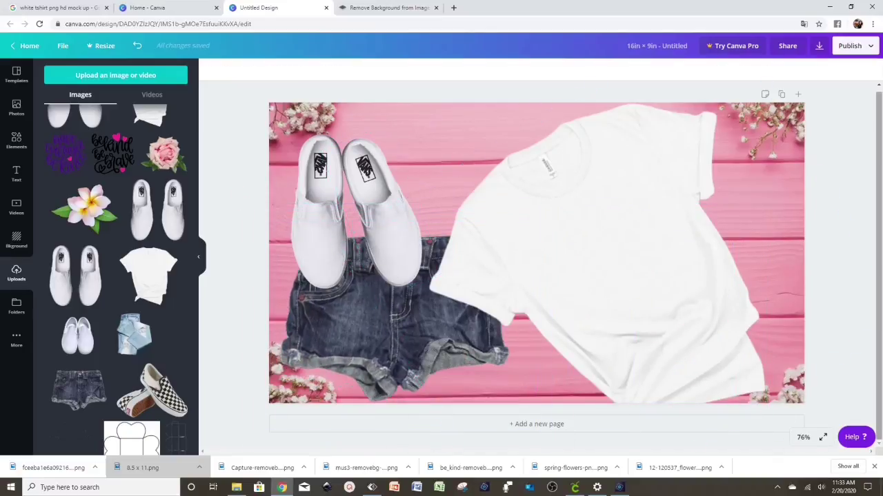
# Add the black 'be kind be brave' graphic, shrink it and tilt it onto the T-shirt.
pyautogui.click(401, 239)
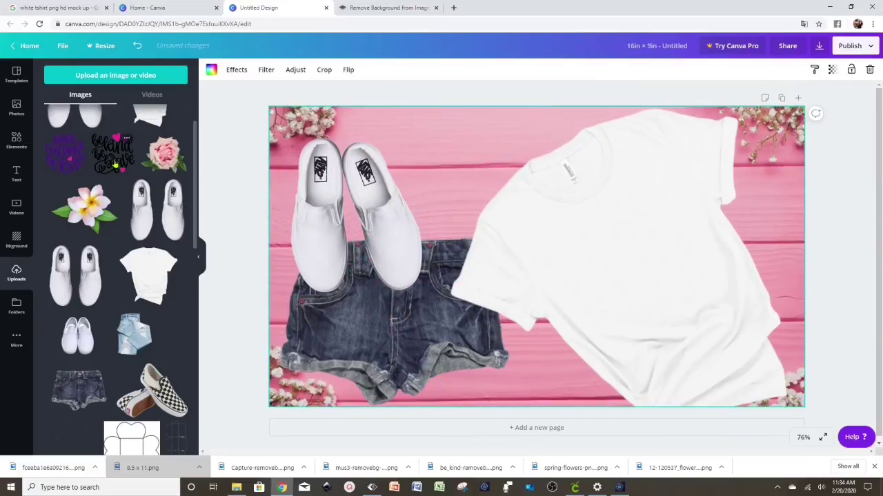
pyautogui.click(106, 166)
pyautogui.moveTo(660, 378); pyautogui.dragTo(541, 252)
pyautogui.moveTo(506, 219); pyautogui.dragTo(660, 283)
pyautogui.moveTo(637, 330)
pyautogui.mouseDown()
pyautogui.moveTo(701, 299)
pyautogui.moveTo(676, 311)
pyautogui.mouseUp()
pyautogui.moveTo(722, 276); pyautogui.dragTo(741, 283)
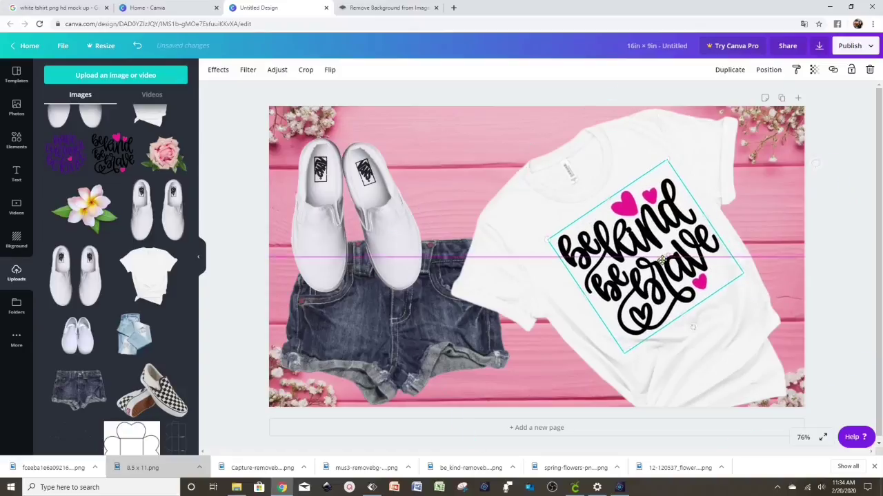
pyautogui.click(840, 136)
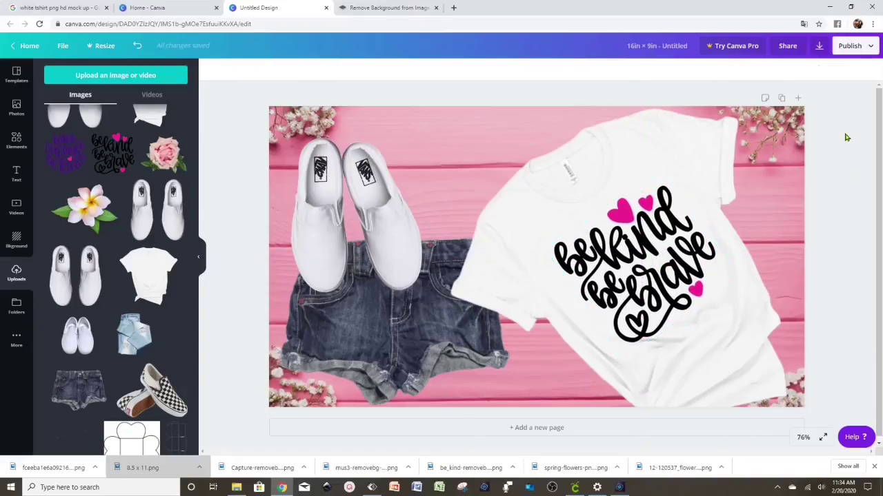
# Replace the black design with the purple 'have courage be kind' lettering.
pyautogui.scroll(1, 136, 222)
pyautogui.scroll(-2, 136, 222)
pyautogui.scroll(2, 136, 222)
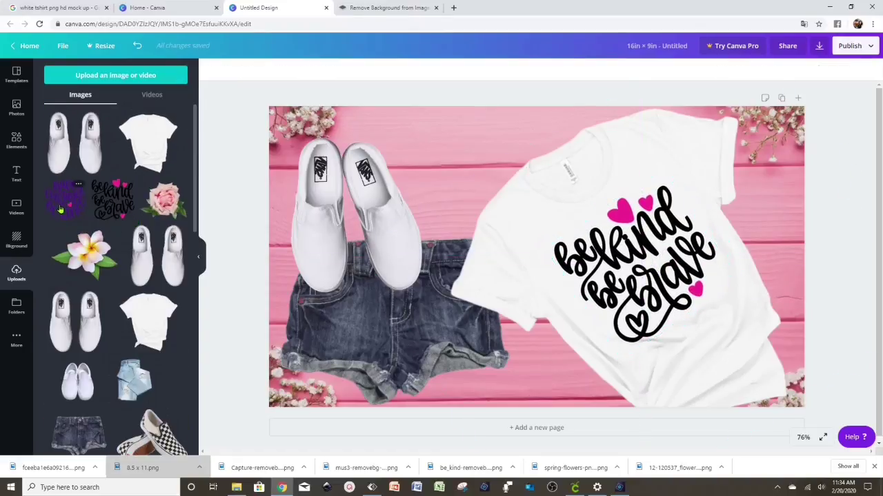
pyautogui.moveTo(80, 210)
pyautogui.mouseDown()
pyautogui.moveTo(641, 285)
pyautogui.moveTo(292, 236)
pyautogui.moveTo(104, 234)
pyautogui.mouseUp()
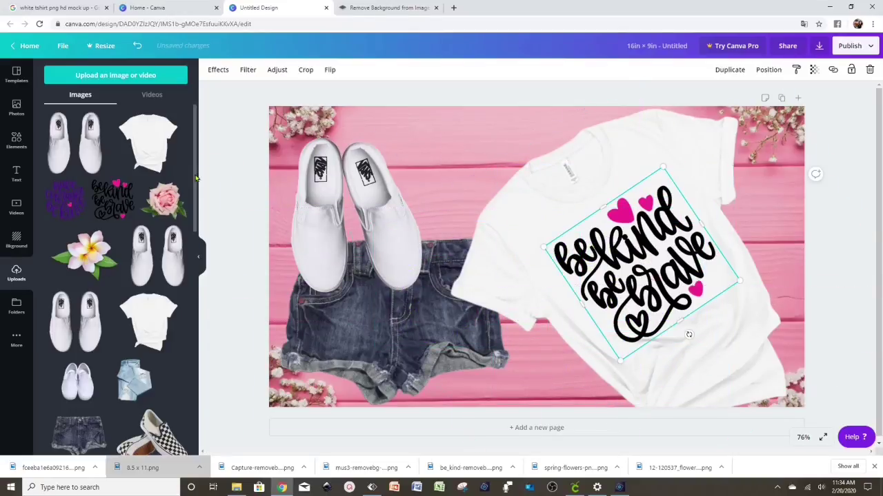
pyautogui.moveTo(66, 200); pyautogui.dragTo(590, 241)
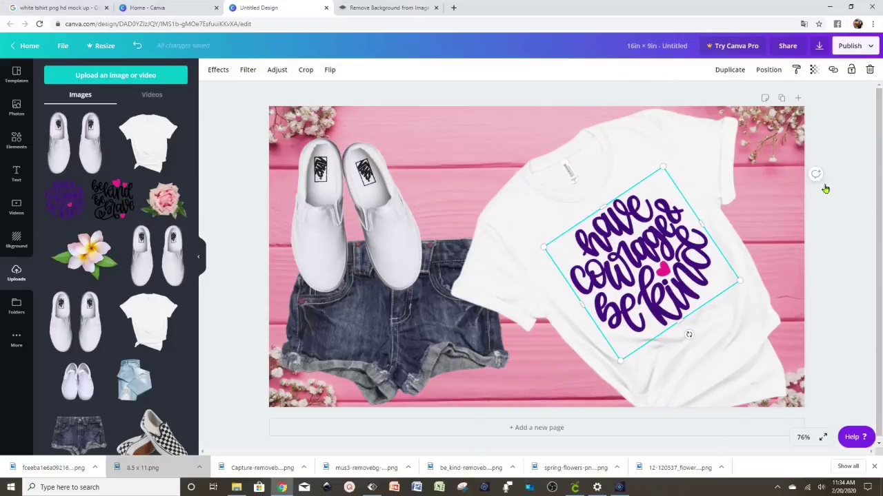
pyautogui.click(823, 186)
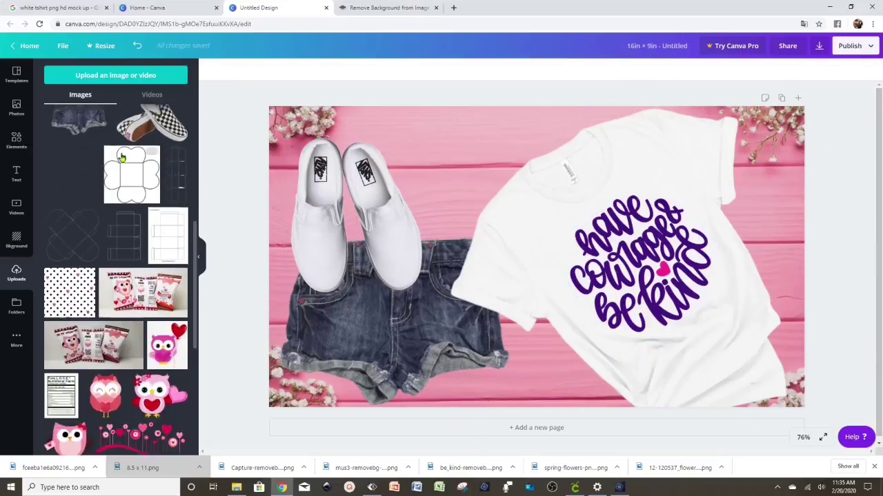
# Swap in the purple 'be kind be brave' lettering, then try pastel wood and pink diamond backgrounds.
pyautogui.moveTo(112, 199); pyautogui.dragTo(641, 262)
pyautogui.click(850, 133)
pyautogui.click(449, 139)
pyautogui.click(16, 107)
pyautogui.click(71, 197)
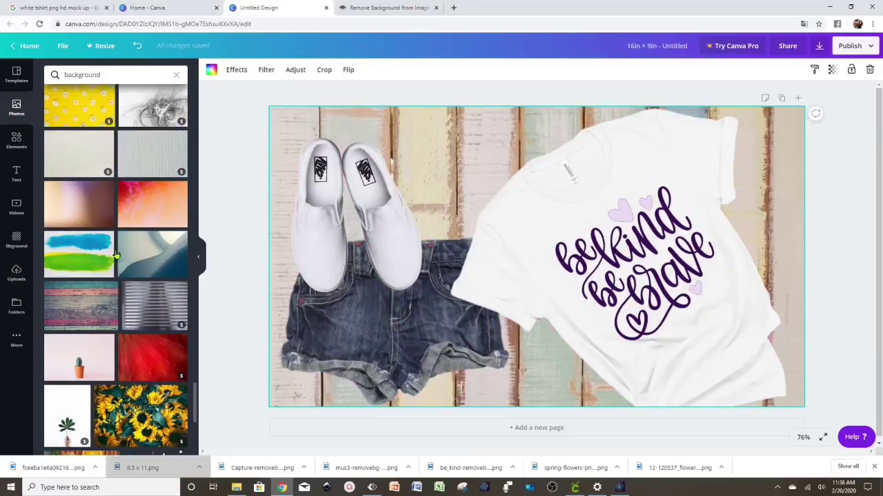
pyautogui.scroll(-5, 115, 255)
pyautogui.scroll(-3, 115, 255)
pyautogui.click(148, 333)
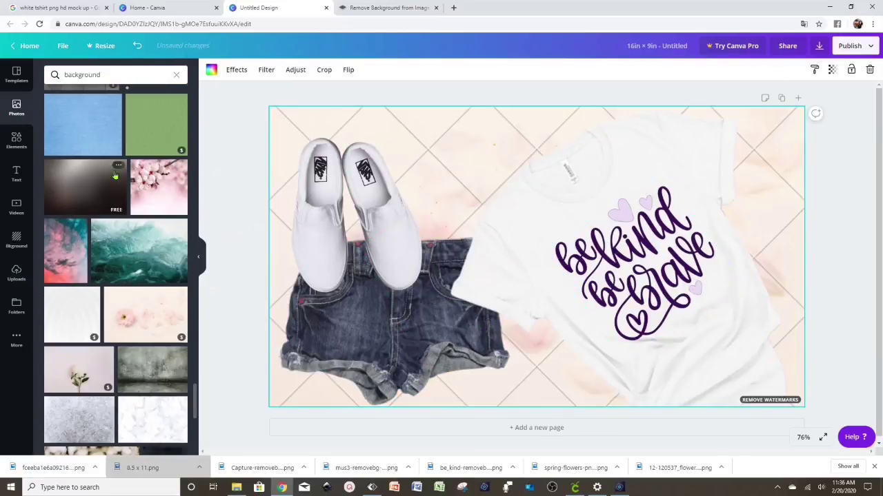
pyautogui.scroll(-3, 115, 207)
pyautogui.scroll(-3, 115, 207)
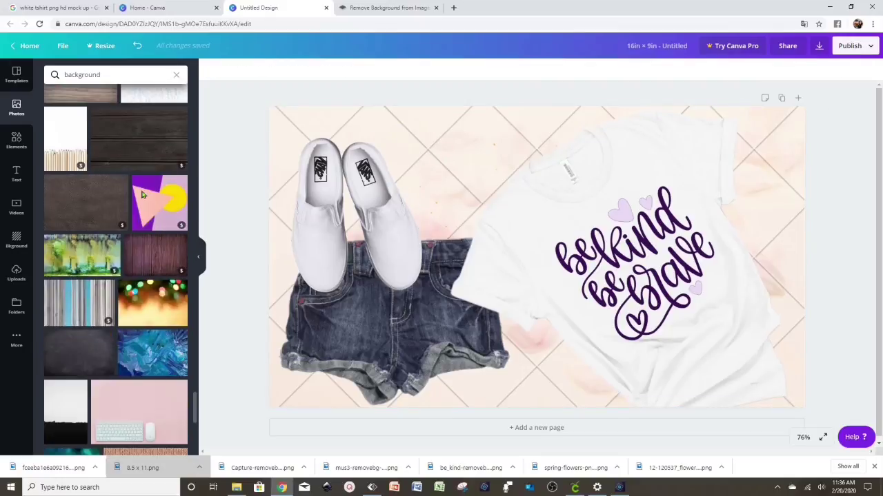
# Try bokeh and other photo backgrounds, then restore the pink wood planks with flowers.
pyautogui.moveTo(152, 302); pyautogui.dragTo(304, 145)
pyautogui.scroll(-3, 148, 246)
pyautogui.scroll(-3, 148, 246)
pyautogui.moveTo(149, 283); pyautogui.dragTo(296, 144)
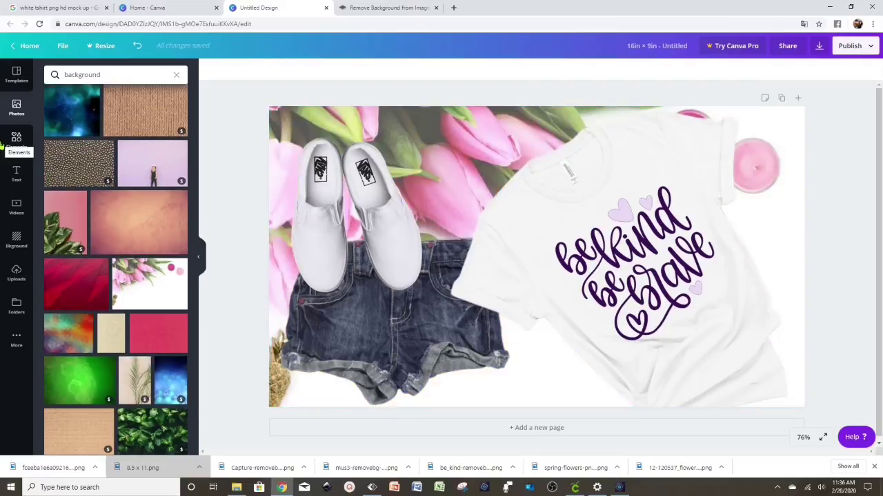
pyautogui.moveTo(69, 333); pyautogui.dragTo(282, 135)
pyautogui.scroll(-3, 155, 262)
pyautogui.scroll(-3, 155, 262)
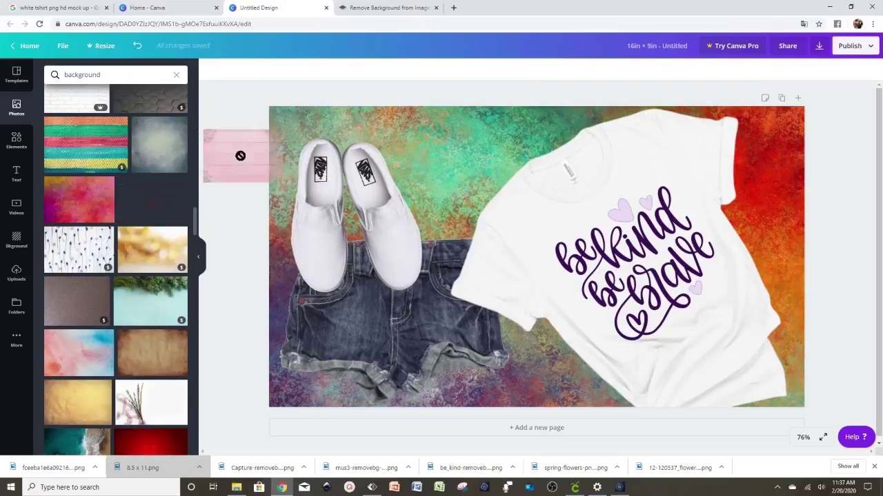
pyautogui.scroll(-3, 155, 262)
pyautogui.moveTo(152, 199); pyautogui.dragTo(290, 145)
pyautogui.click(620, 168)
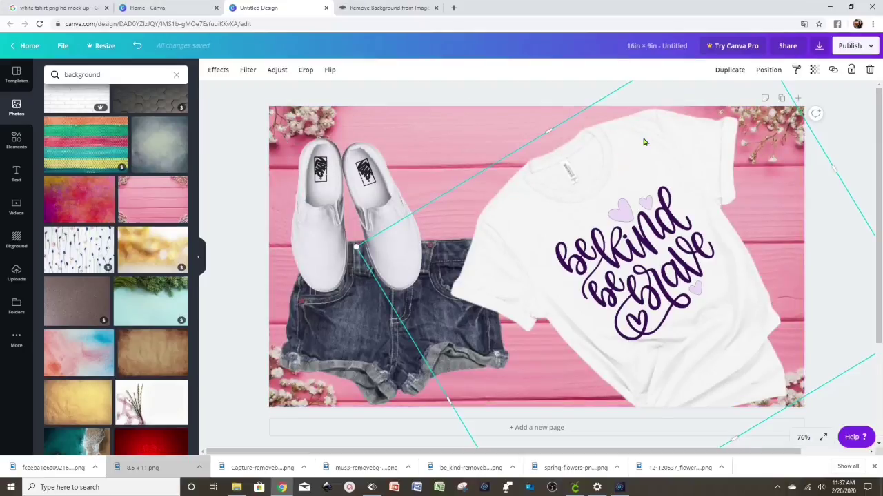
# Enlarge a sneaker behind the lettering, fit the lettering onto it, and shift the YETI tumbler right.
pyautogui.moveTo(445, 189); pyautogui.dragTo(552, 355)
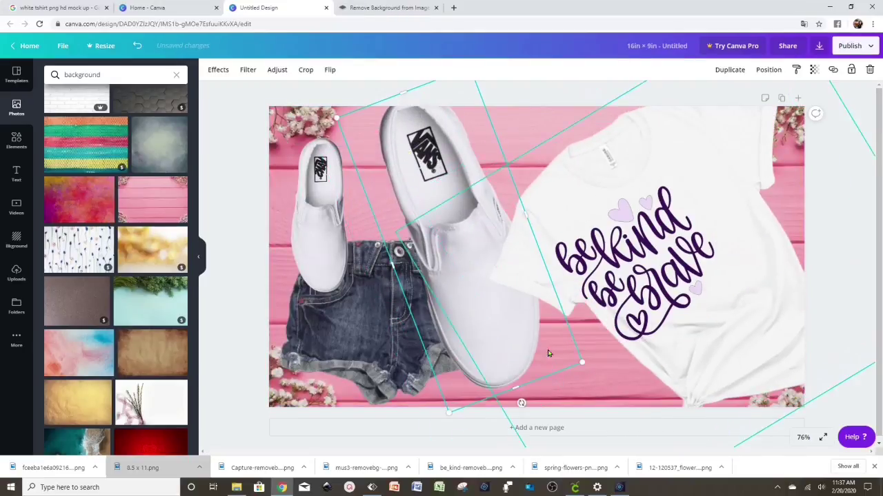
pyautogui.rightClick(435, 186)
pyautogui.click(512, 277)
pyautogui.moveTo(508, 311); pyautogui.dragTo(636, 331)
pyautogui.moveTo(717, 345); pyautogui.dragTo(662, 324)
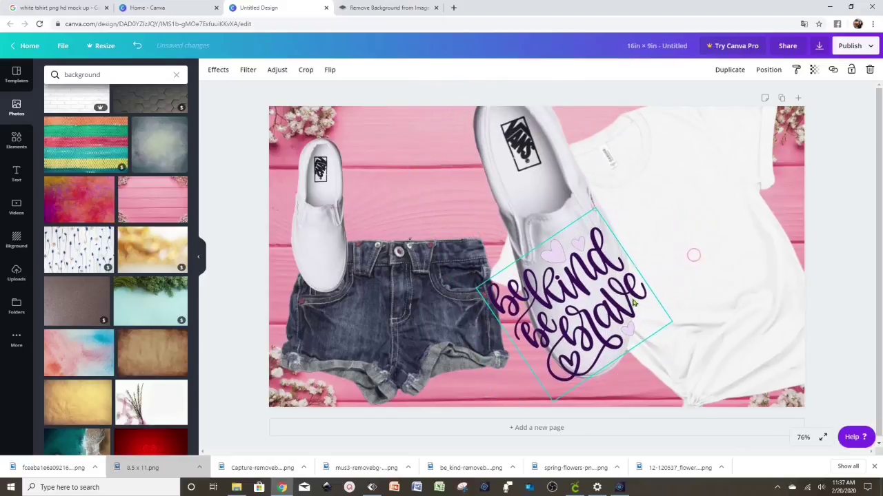
pyautogui.moveTo(567, 325)
pyautogui.mouseDown()
pyautogui.moveTo(531, 304)
pyautogui.moveTo(562, 305)
pyautogui.mouseUp()
pyautogui.moveTo(605, 336); pyautogui.dragTo(586, 358)
pyautogui.click(526, 188)
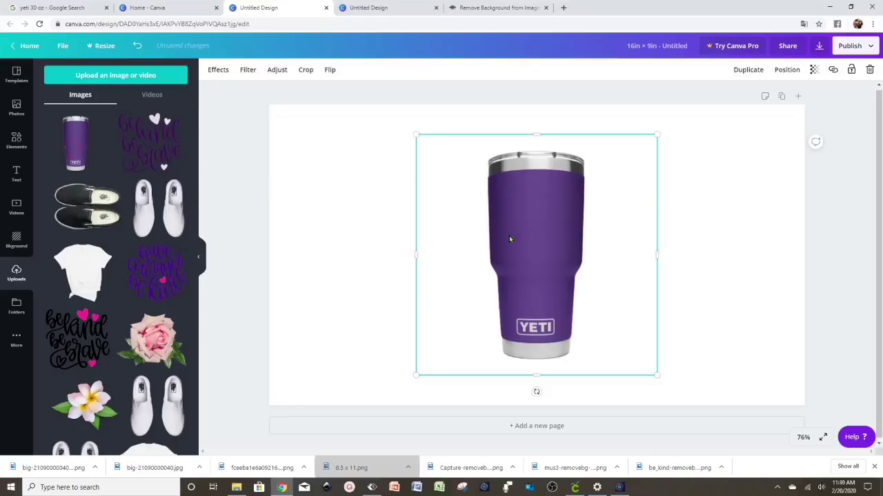
pyautogui.moveTo(539, 235); pyautogui.dragTo(684, 233)
# Set a wood planks photo as the page background.
pyautogui.moveTo(151, 283); pyautogui.dragTo(329, 178)
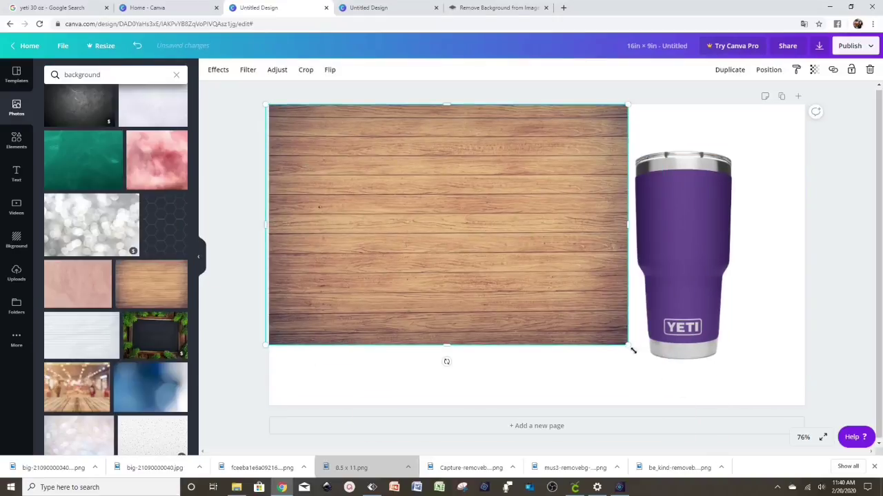
pyautogui.rightClick(516, 231)
pyautogui.click(572, 384)
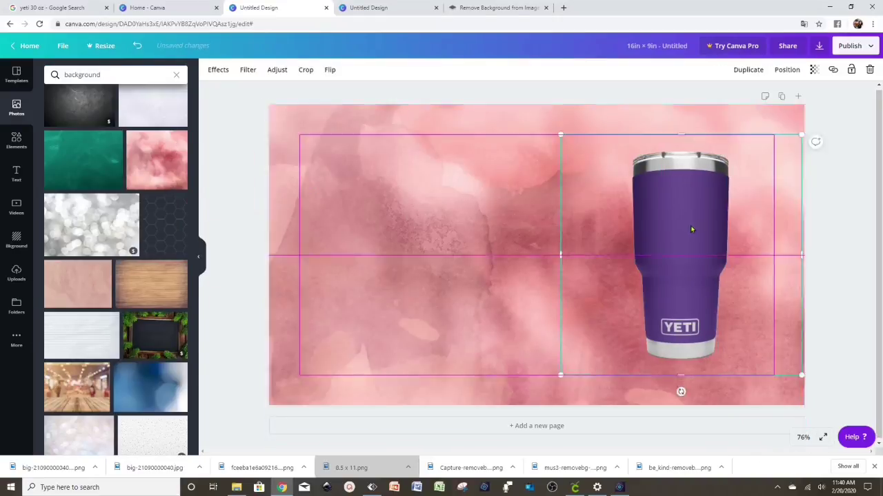
# Centre the lettered white tumbler in front of the purple ones and add pink roses bottom right.
pyautogui.moveTo(680, 374)
pyautogui.mouseDown()
pyautogui.moveTo(585, 393)
pyautogui.moveTo(560, 411)
pyautogui.mouseUp()
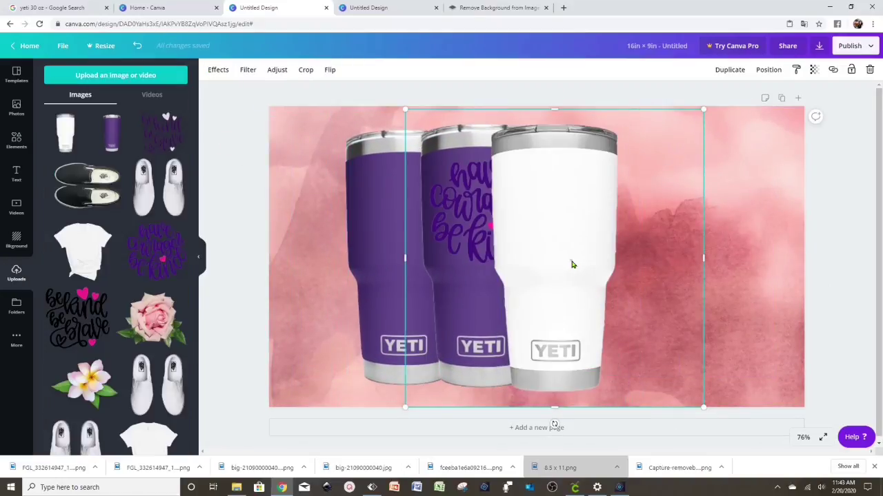
pyautogui.moveTo(571, 264); pyautogui.dragTo(571, 254)
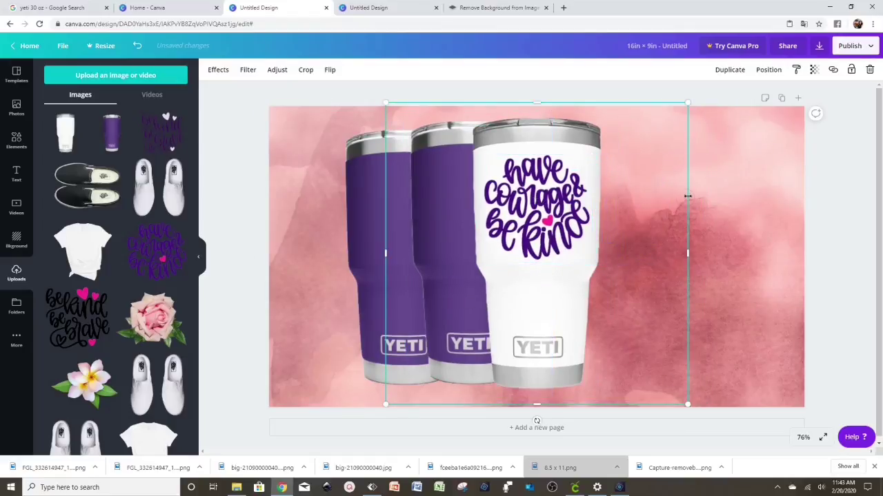
pyautogui.moveTo(379, 227)
pyautogui.mouseDown()
pyautogui.moveTo(426, 241)
pyautogui.moveTo(361, 241)
pyautogui.mouseUp()
pyautogui.moveTo(538, 207); pyautogui.dragTo(473, 207)
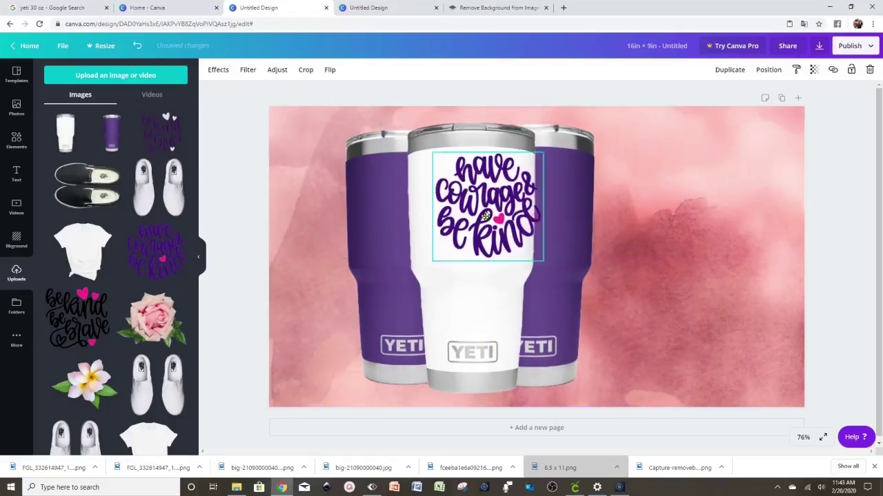
pyautogui.click(748, 318)
pyautogui.click(146, 333)
pyautogui.moveTo(828, 181); pyautogui.dragTo(759, 258)
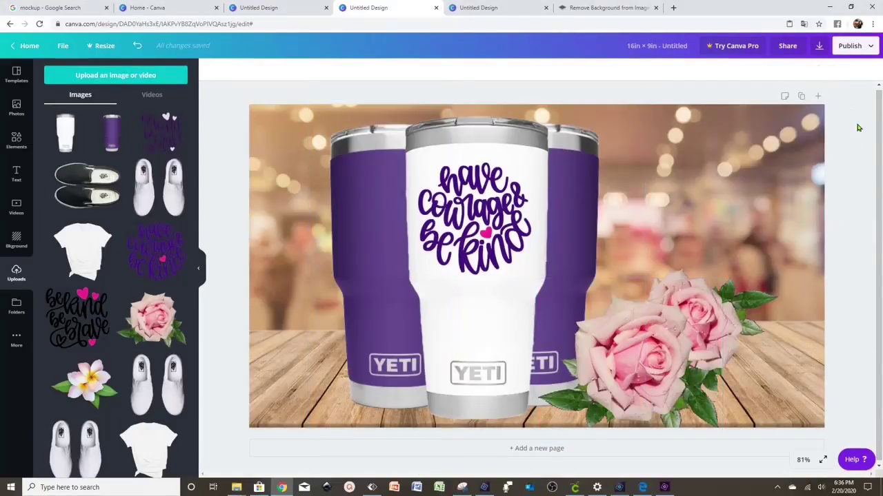
# Download the tumbler mockup as PNG and dismiss the Canva Pro offer.
pyautogui.click(820, 47)
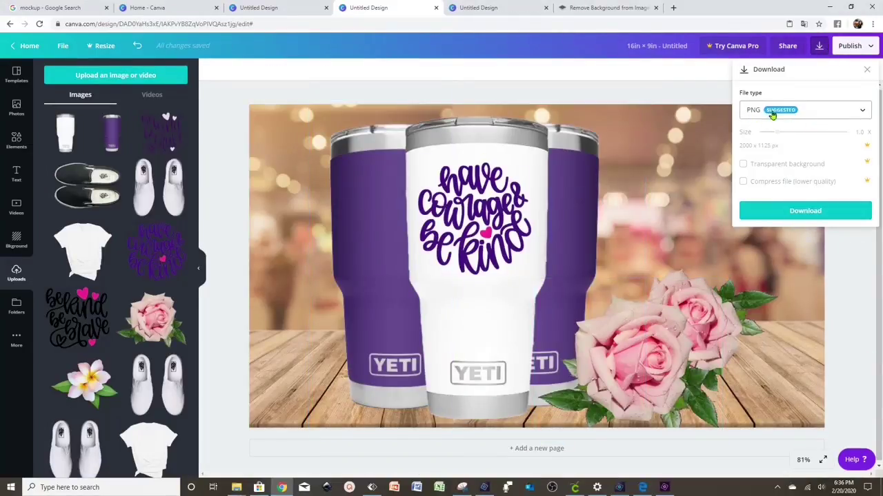
pyautogui.click(805, 211)
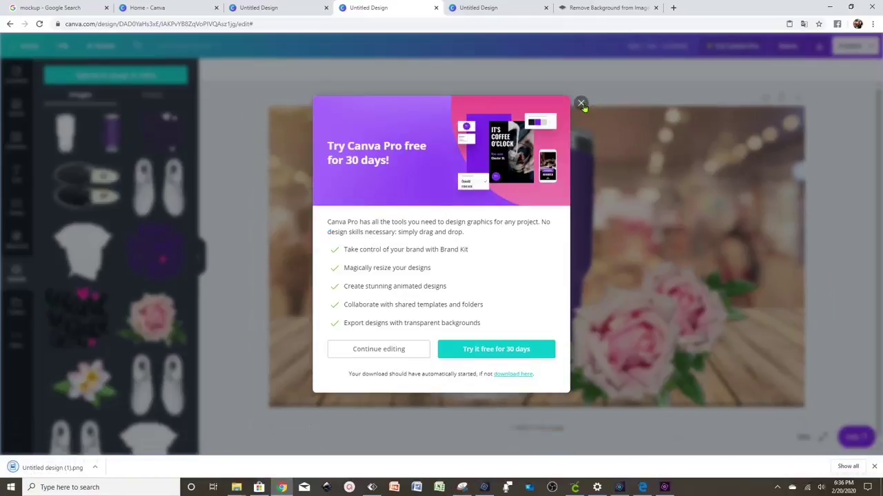
pyautogui.click(581, 104)
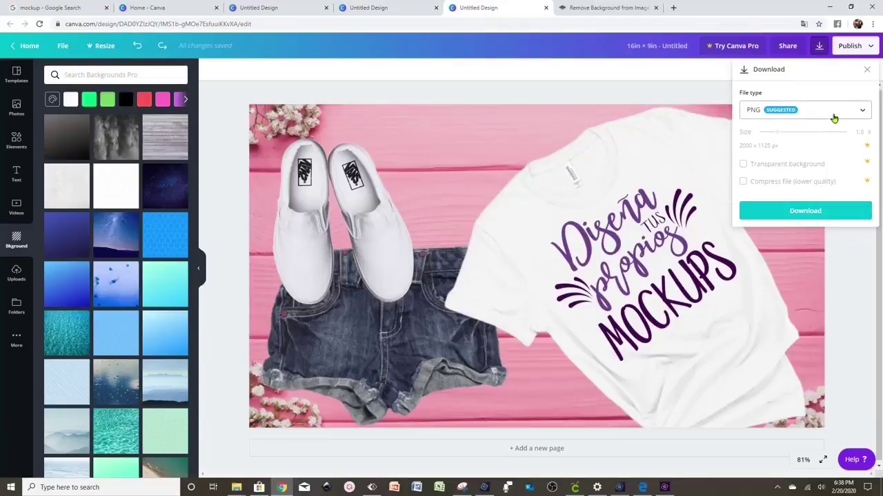
# Download the T-shirt mockup with PNG as the file format.
pyautogui.click(834, 118)
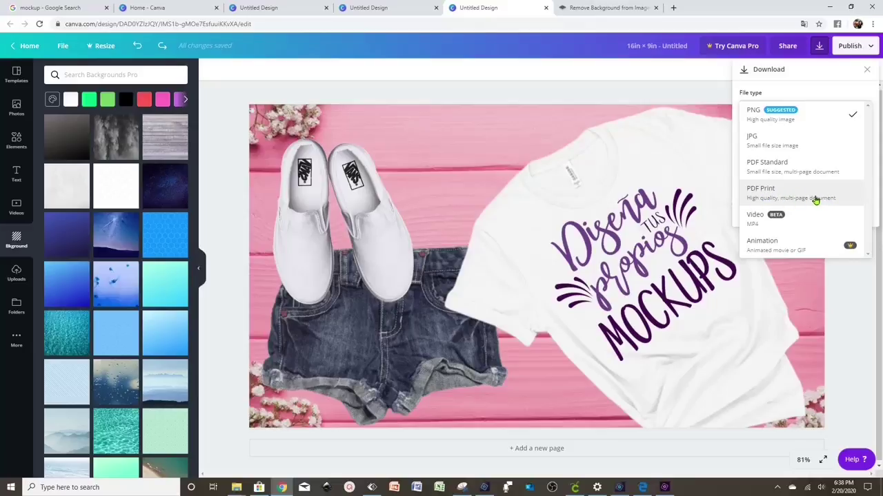
pyautogui.click(788, 115)
pyautogui.click(807, 211)
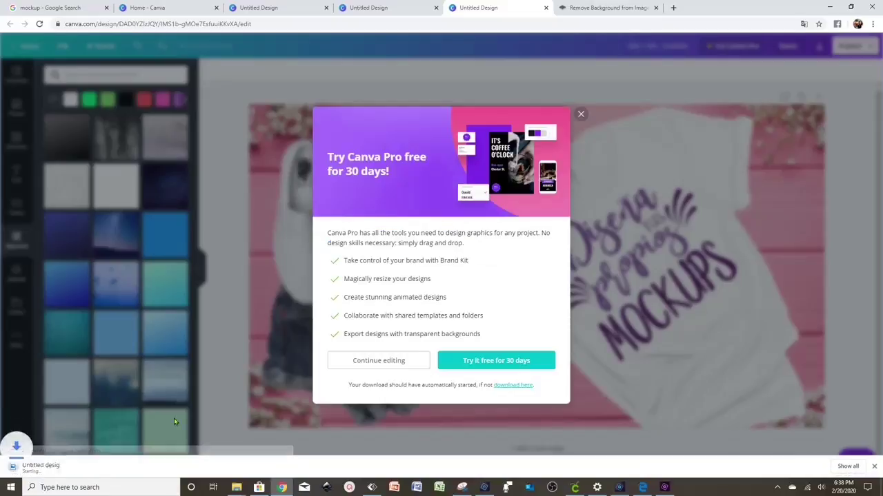
# Dismiss the upgrade offer and open the downloaded T-shirt mockup PNG in Photos.
pyautogui.click(102, 454)
pyautogui.click(55, 467)
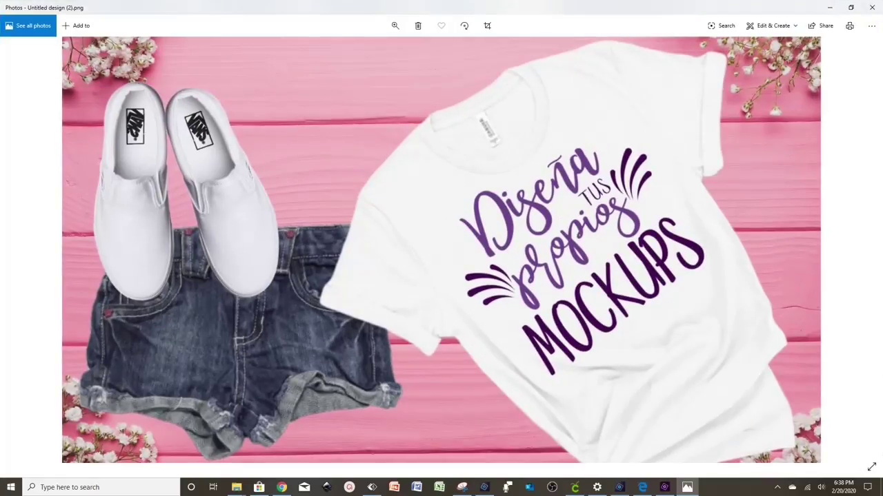